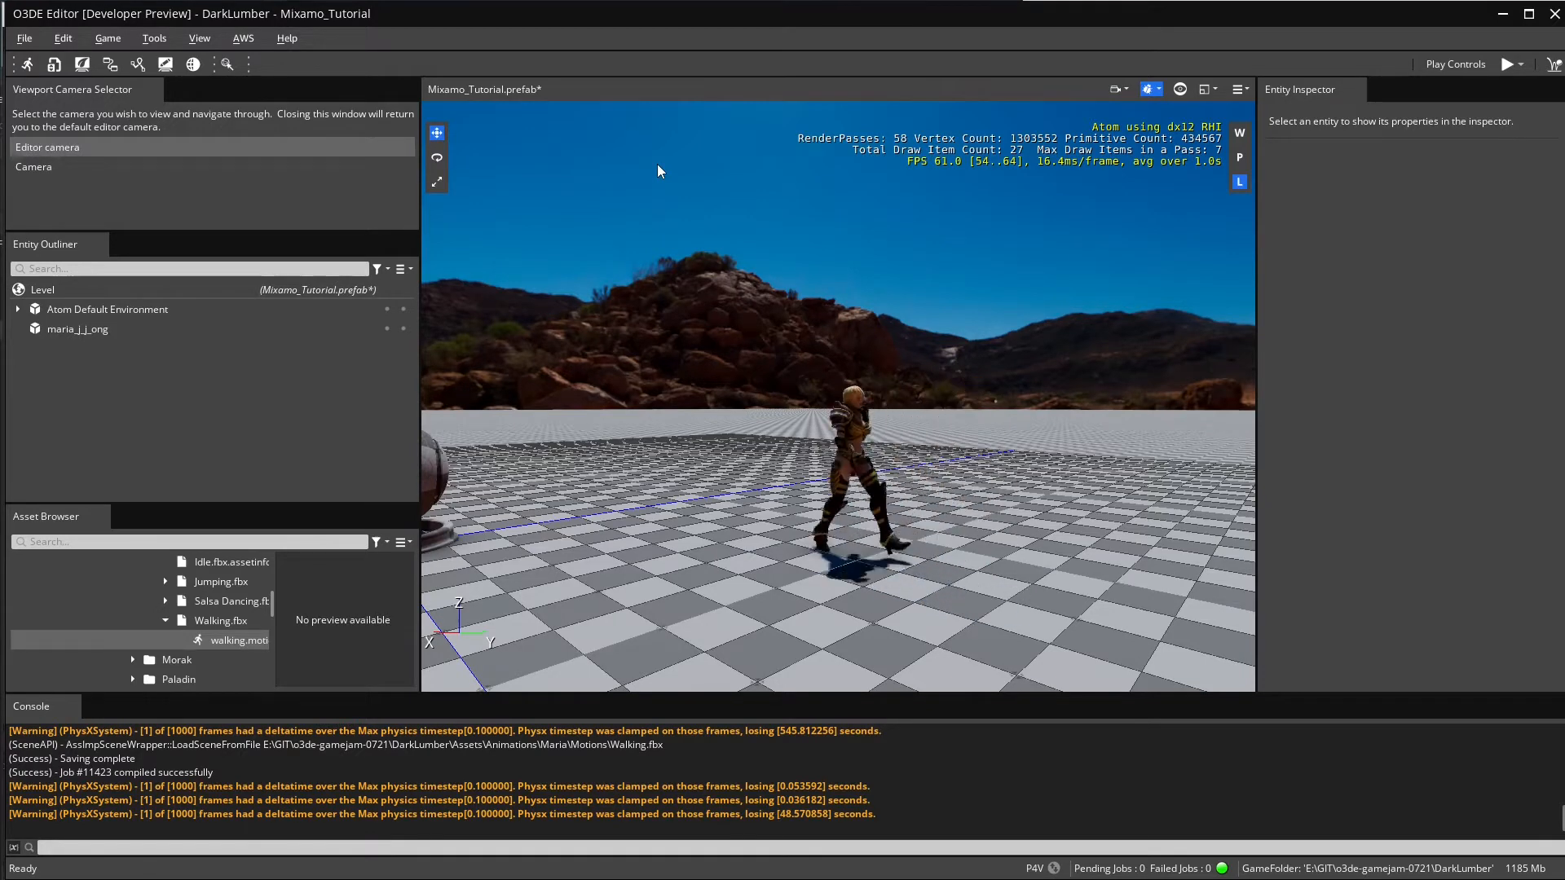
Turn off the editor preview of the Simple Motion component on the maria_j_j_ong entity.
click(93, 336)
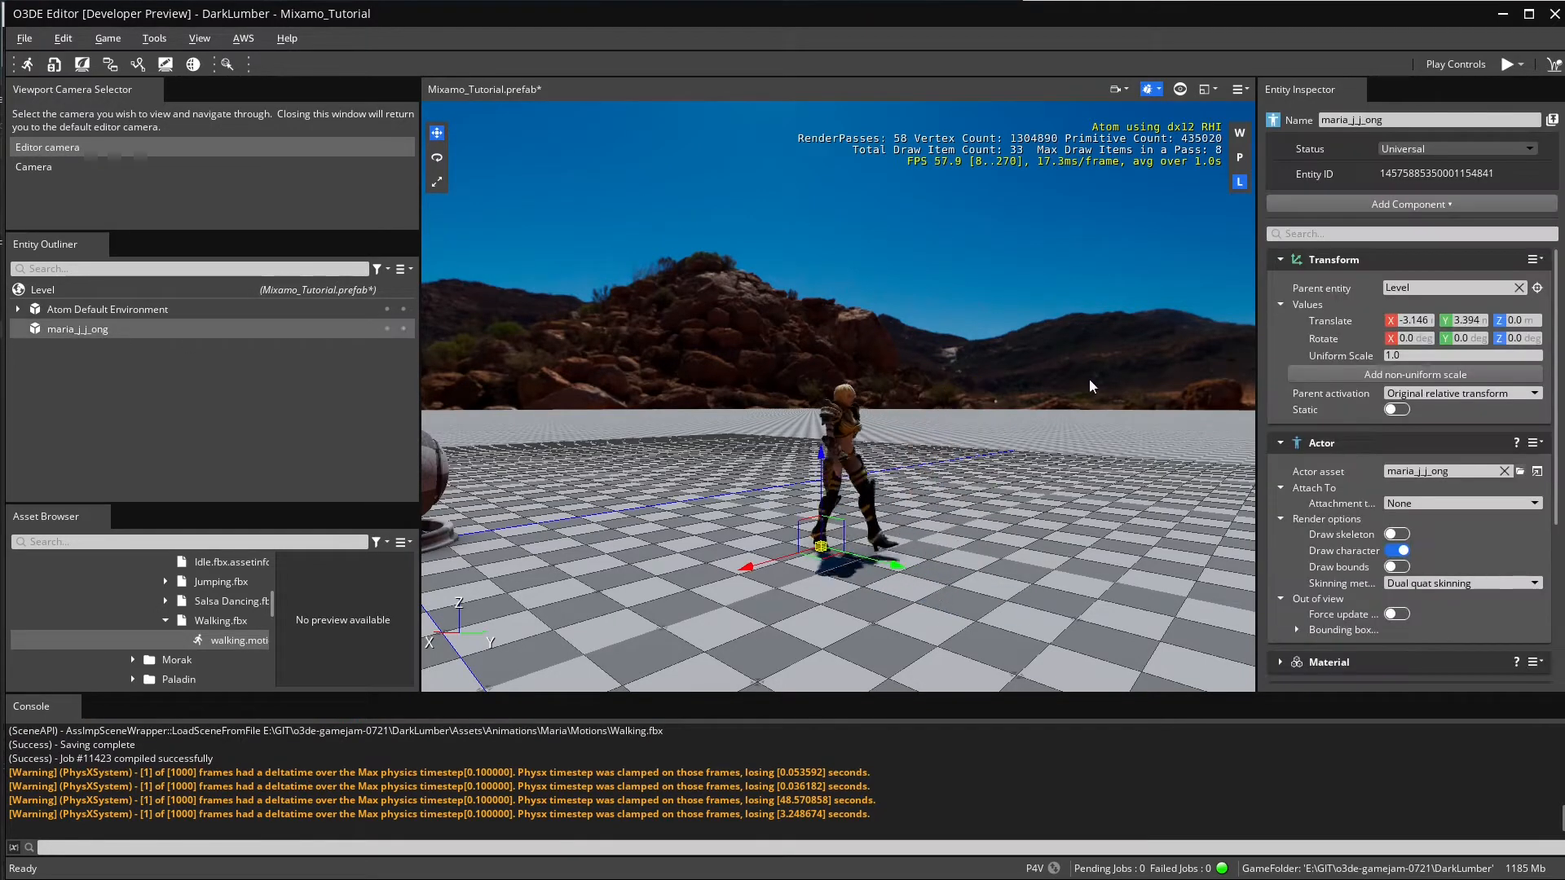
scroll(1433, 528, down, 3)
scroll(1433, 528, down, 1)
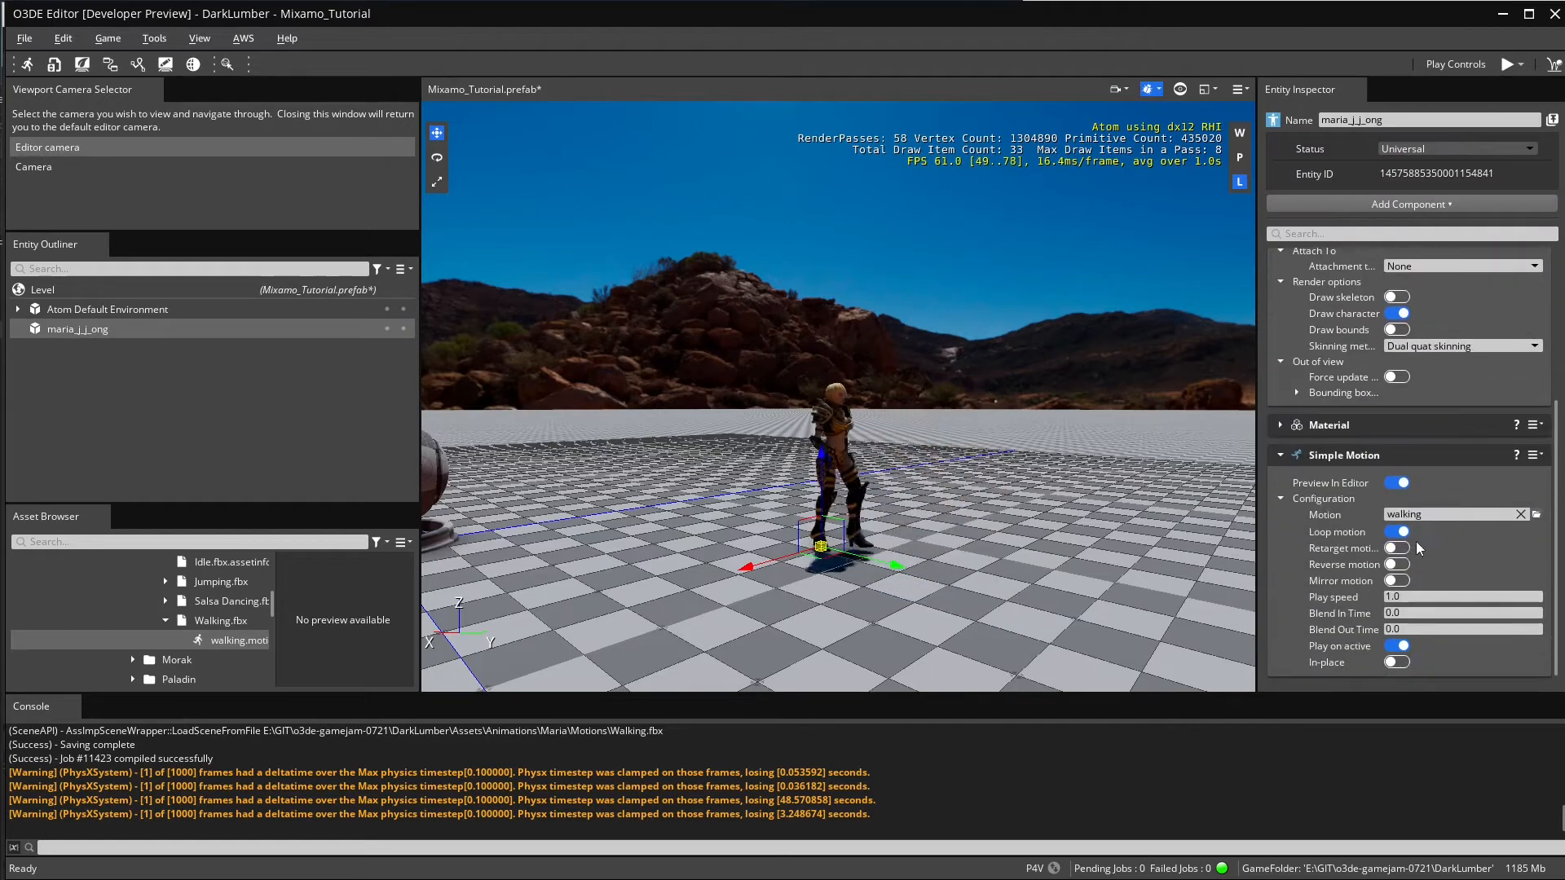
click(1396, 483)
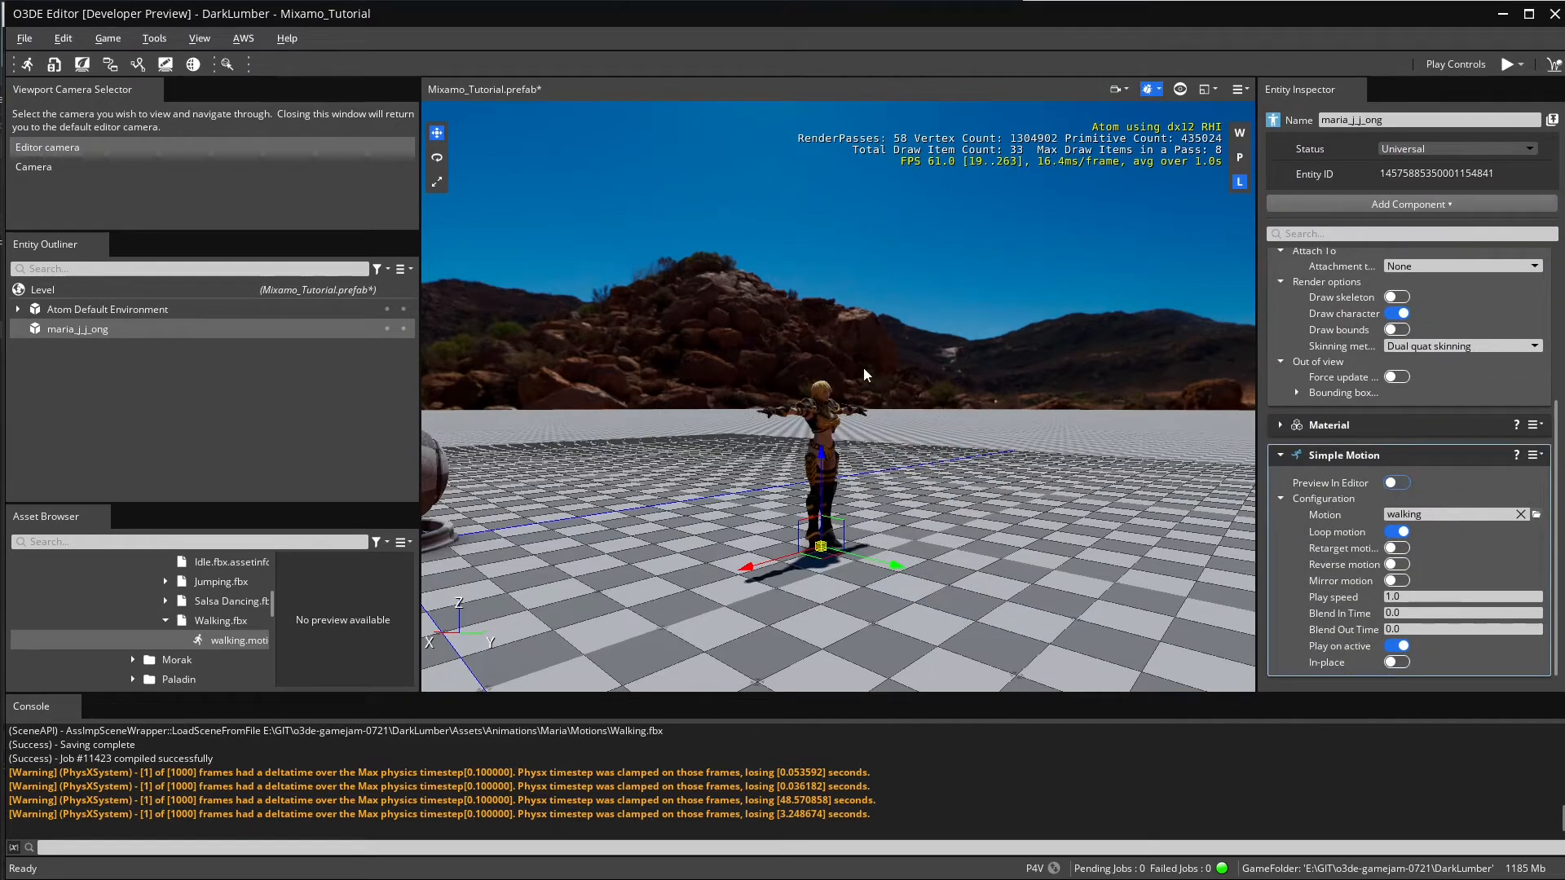
Switch to the EMotion FX Animation Editor and open maria_j_j_ong.actor from the Animations/Maria/Actor folder.
click(158, 40)
click(185, 63)
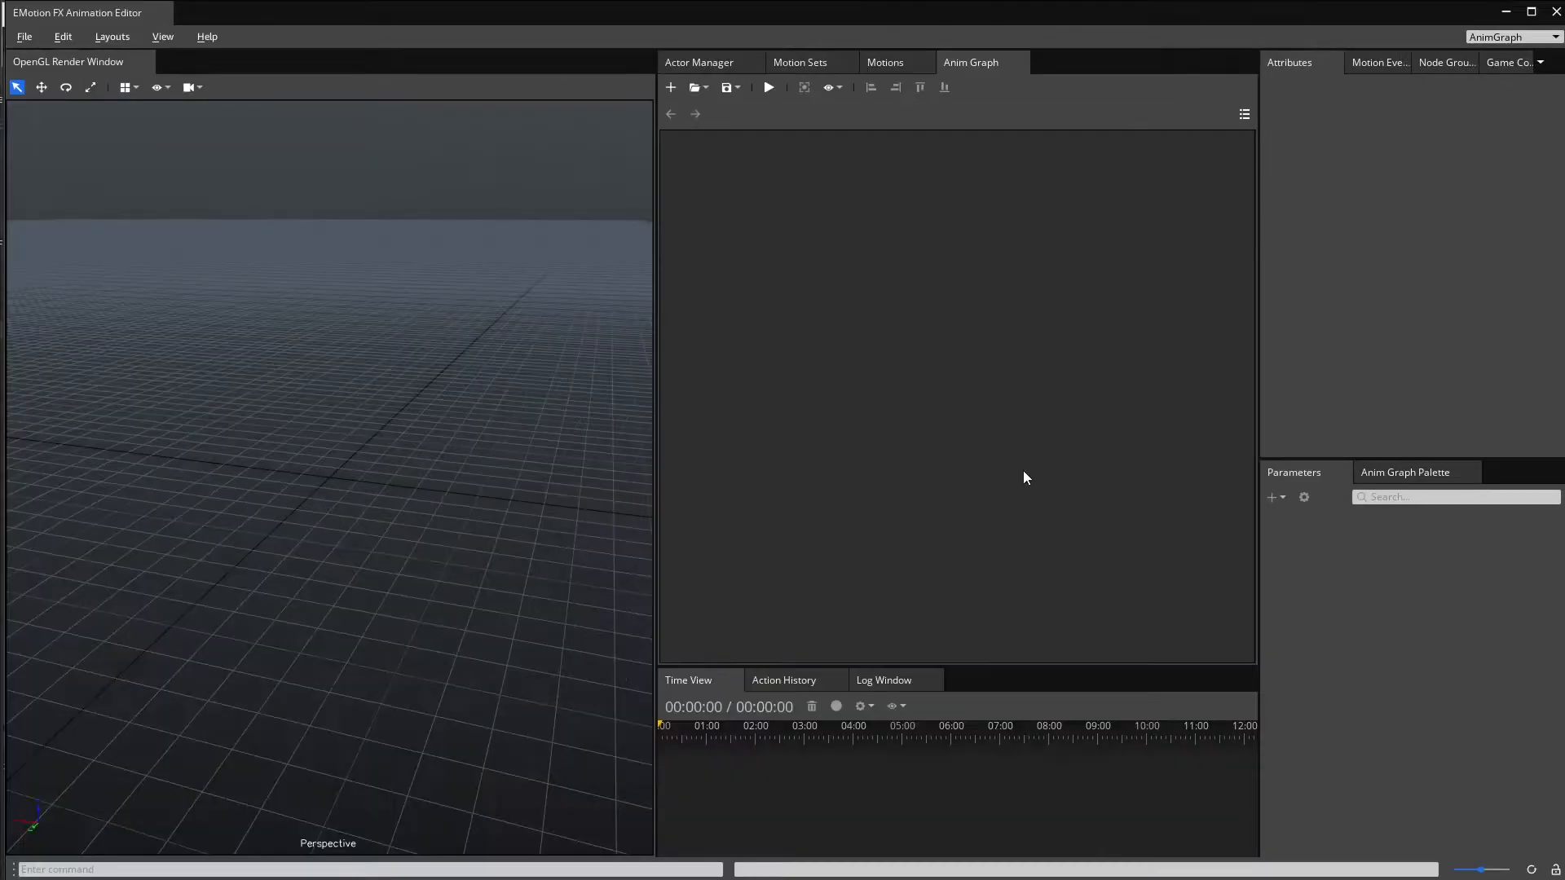
click(23, 38)
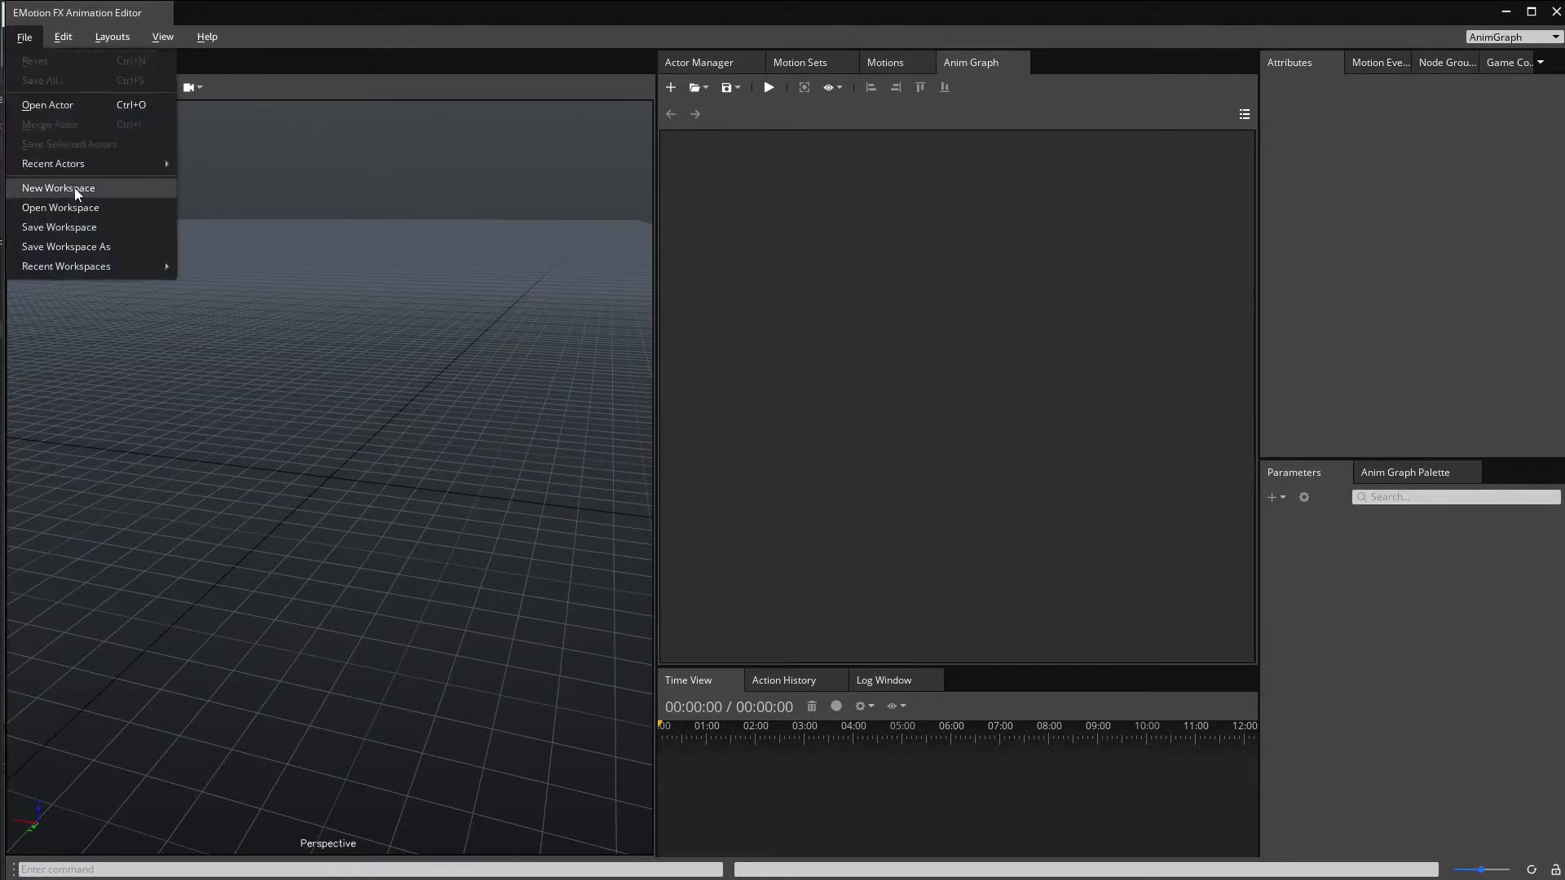
click(54, 105)
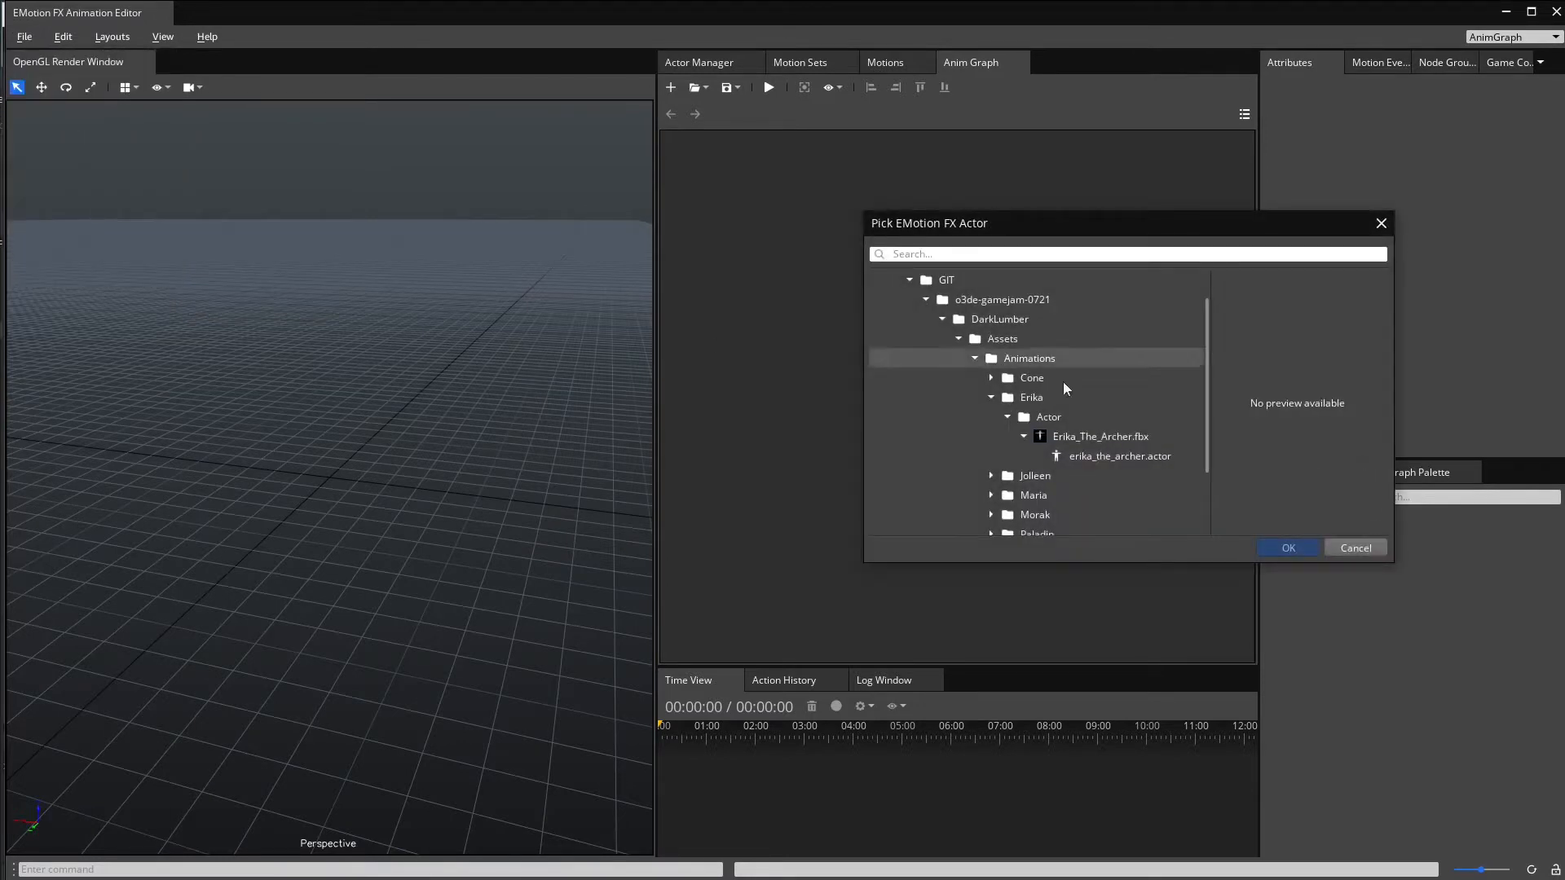
click(991, 398)
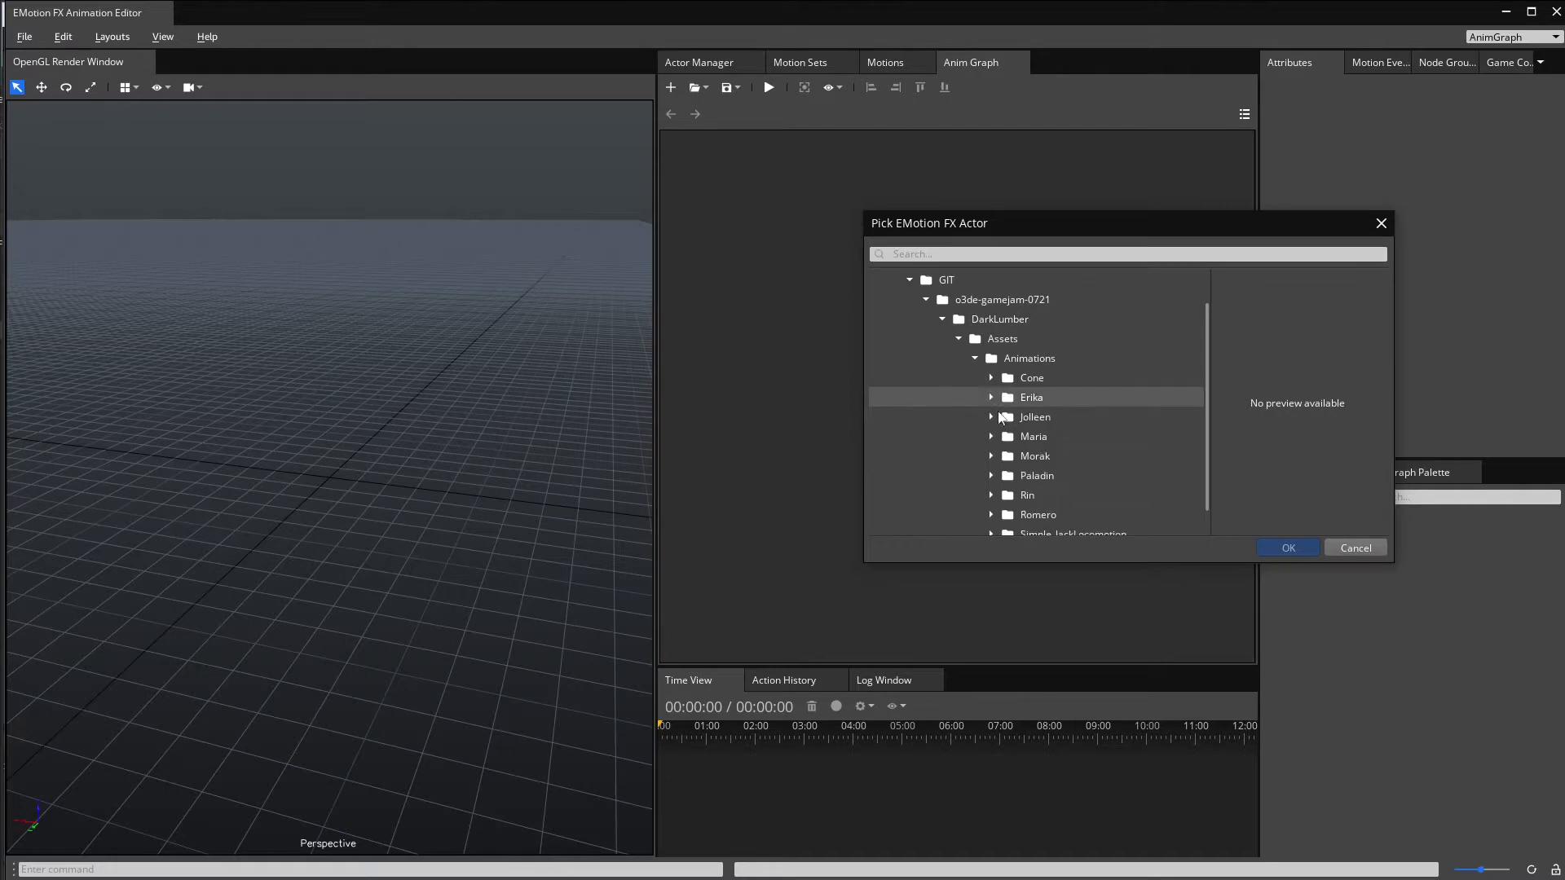
scroll(1102, 440, down, 1)
click(991, 417)
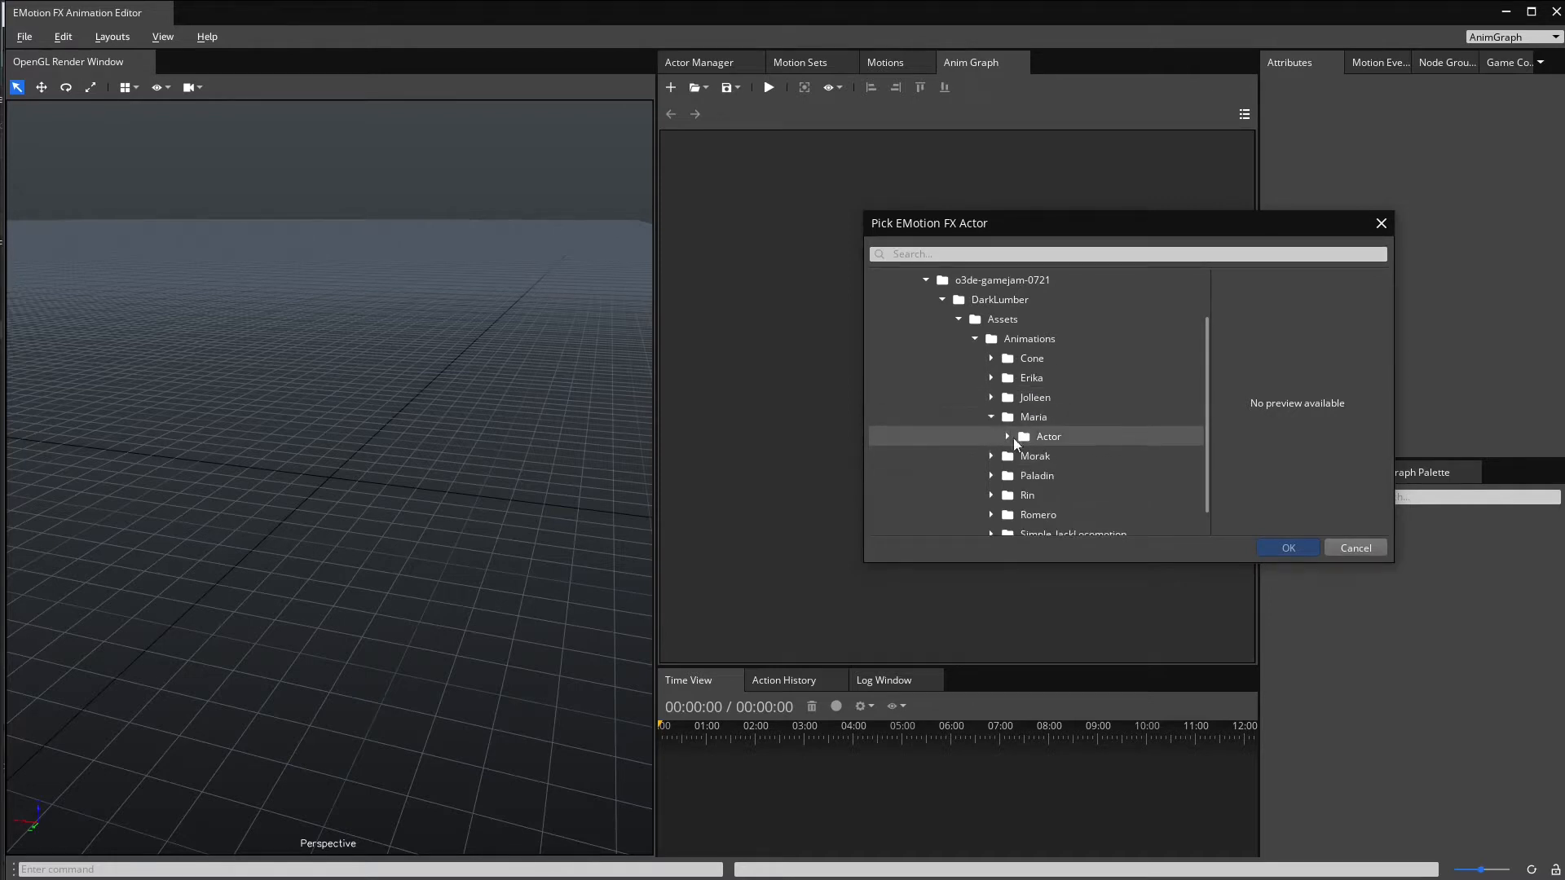
click(1022, 456)
click(1117, 476)
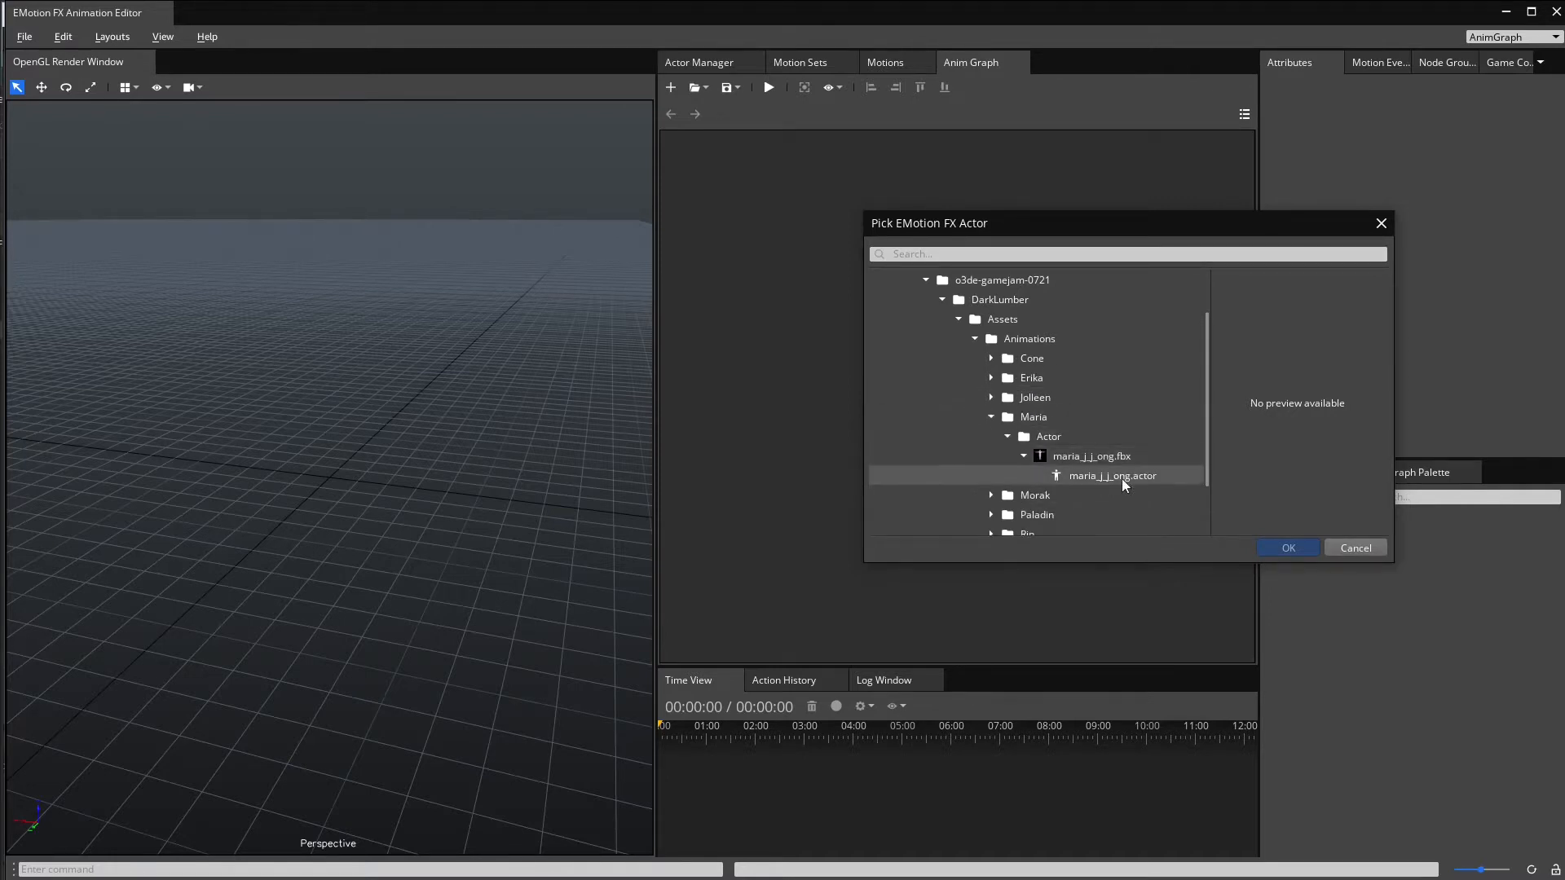
double_click(1114, 474)
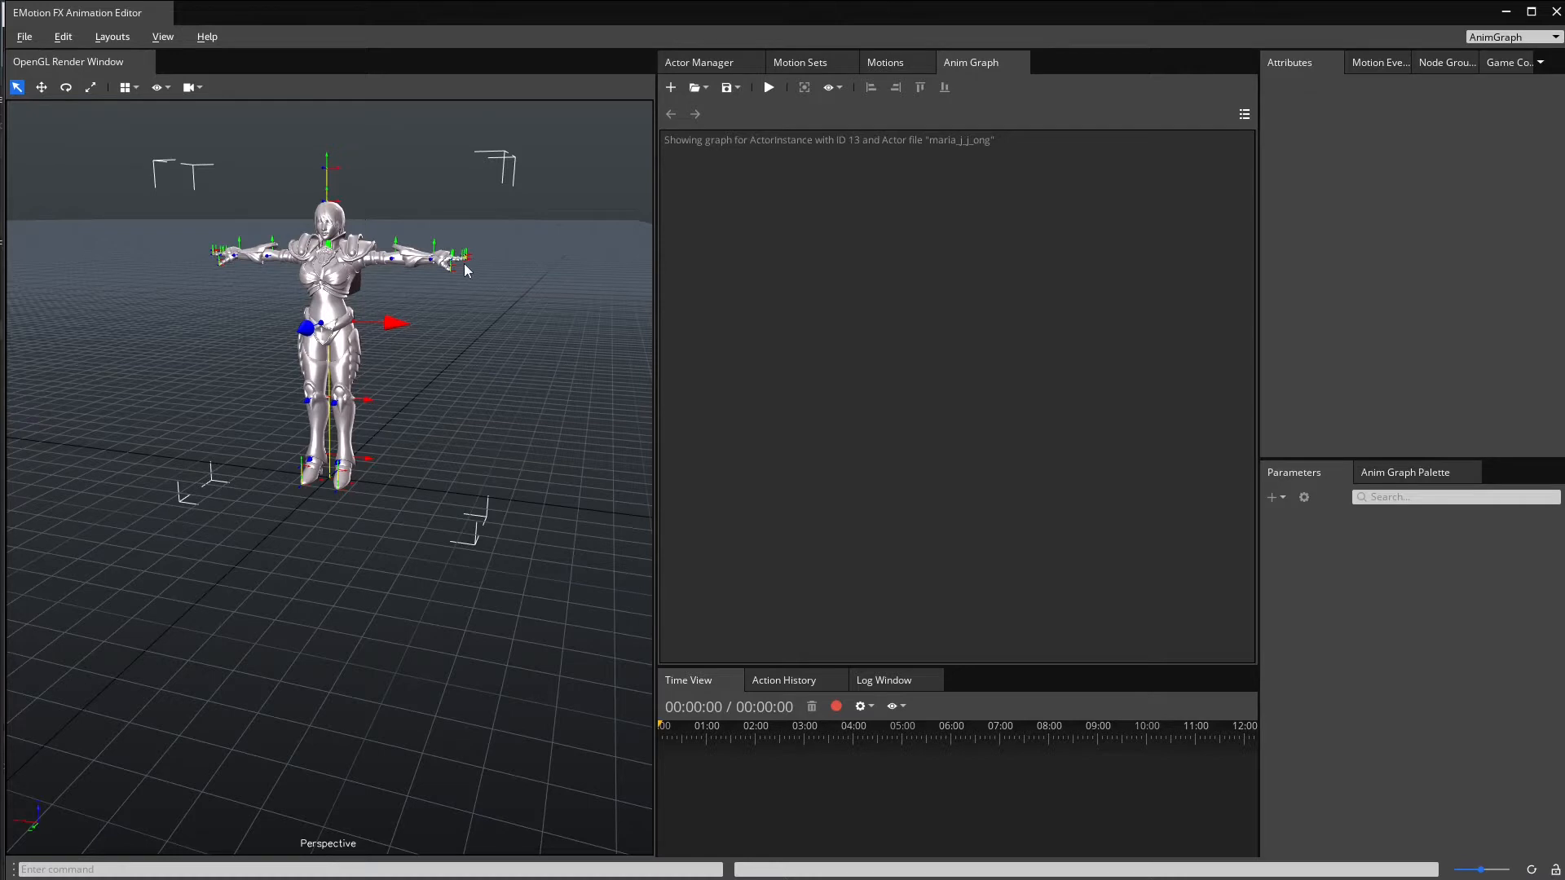
Set the actor's motion extraction joint to the best match, Armature.
click(704, 65)
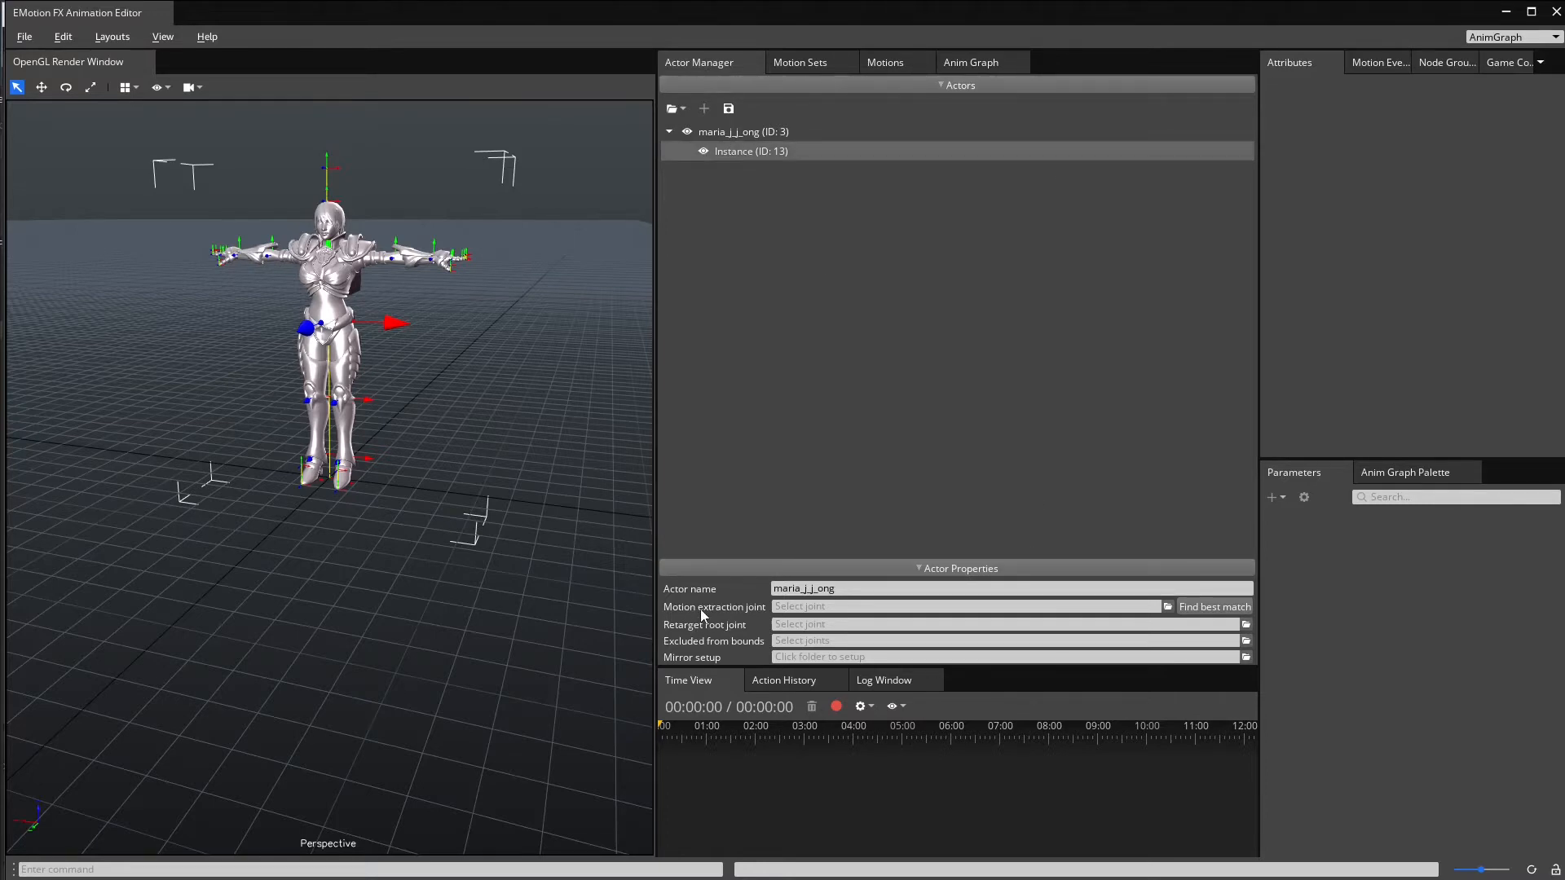
click(1169, 607)
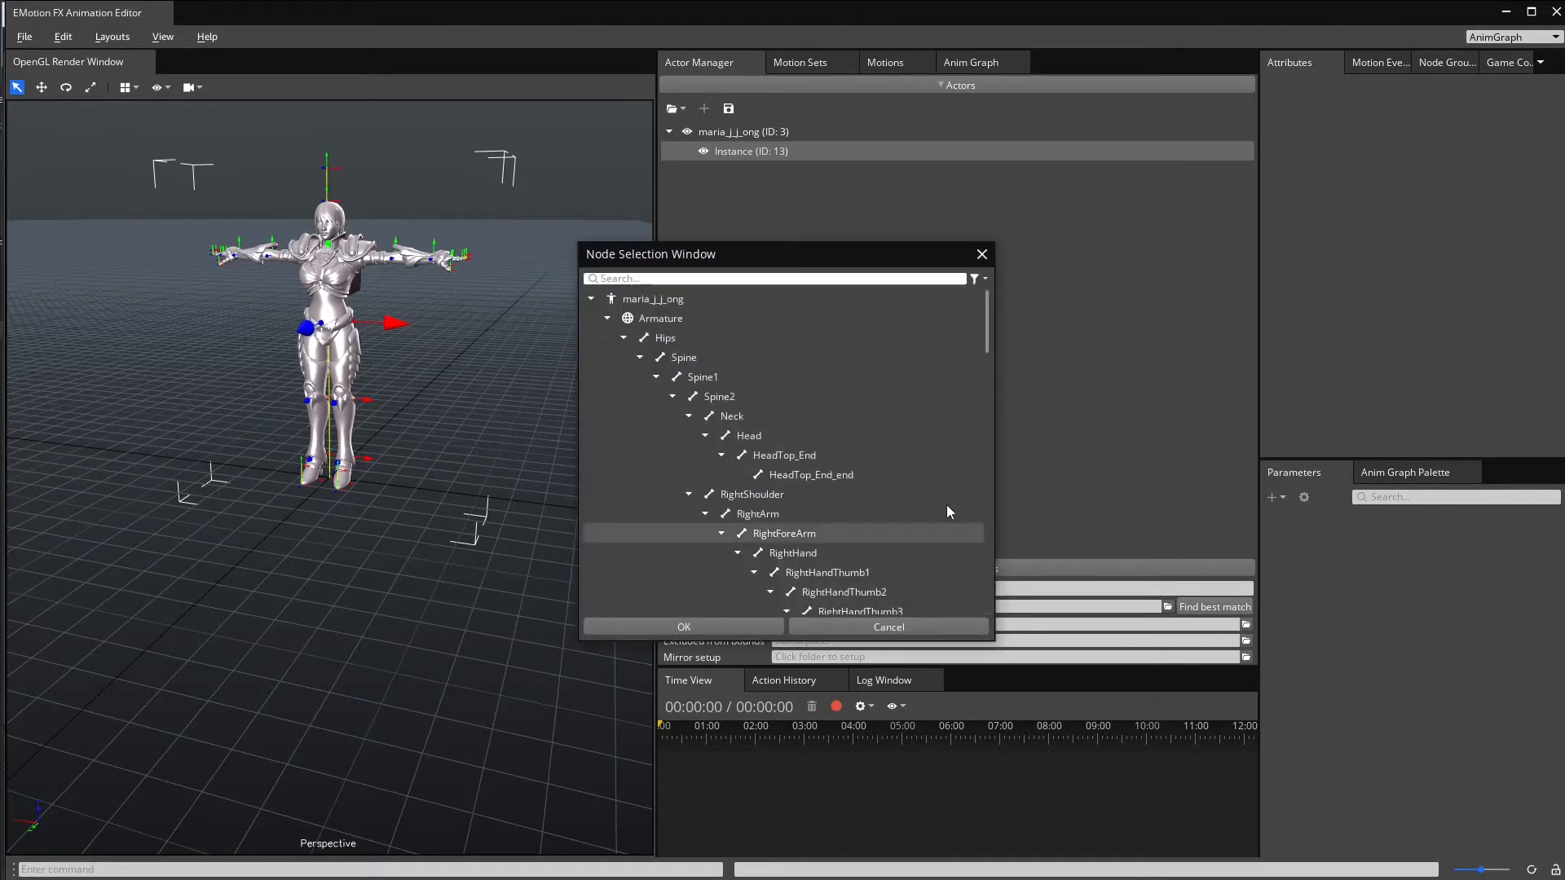
click(986, 256)
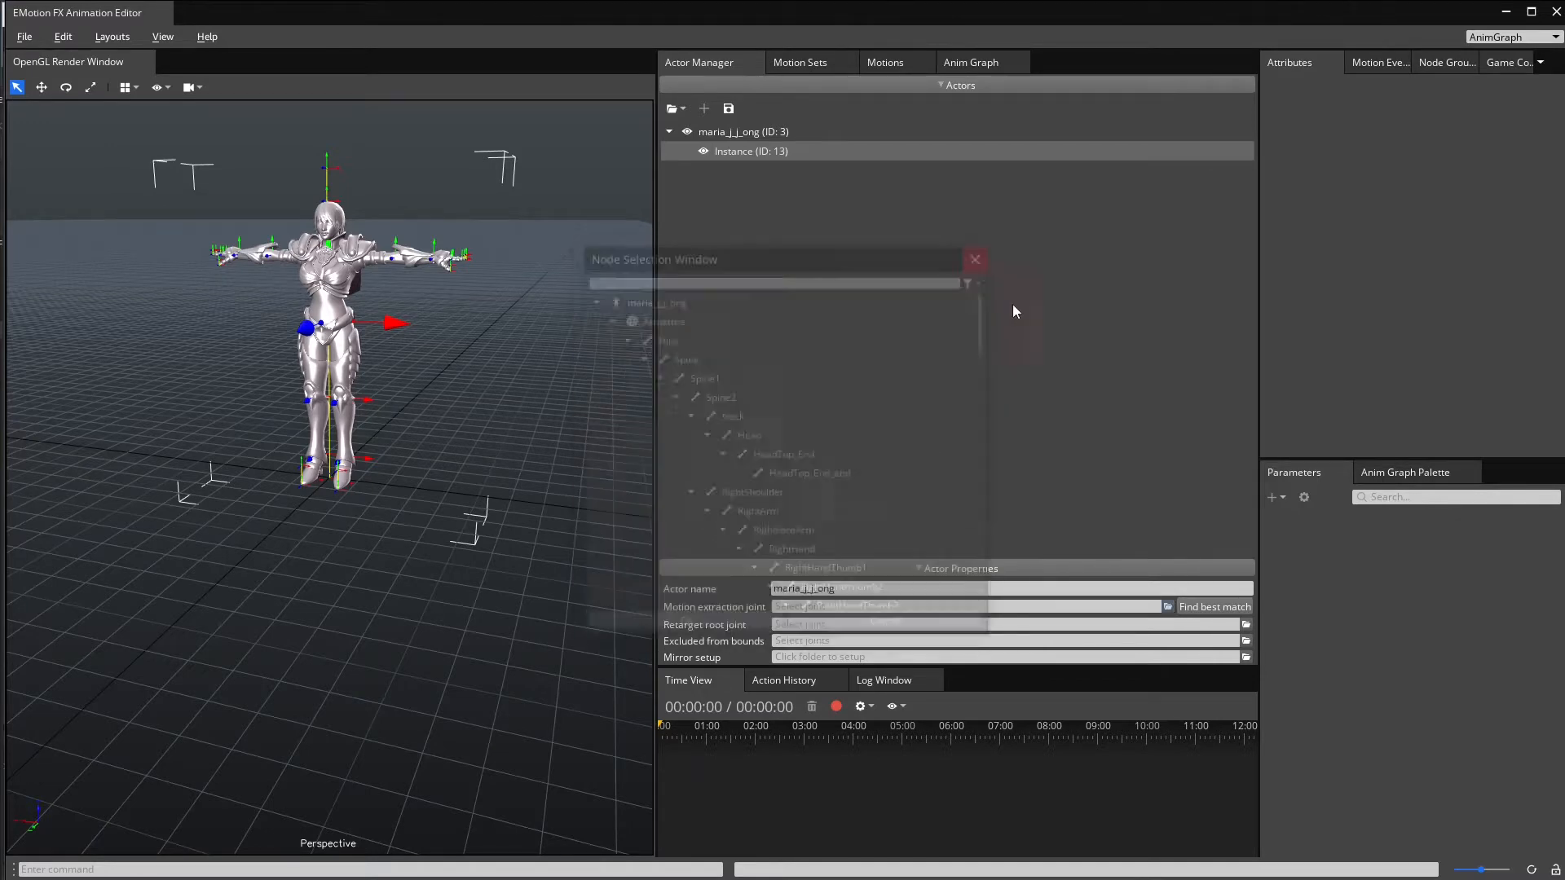
click(1207, 607)
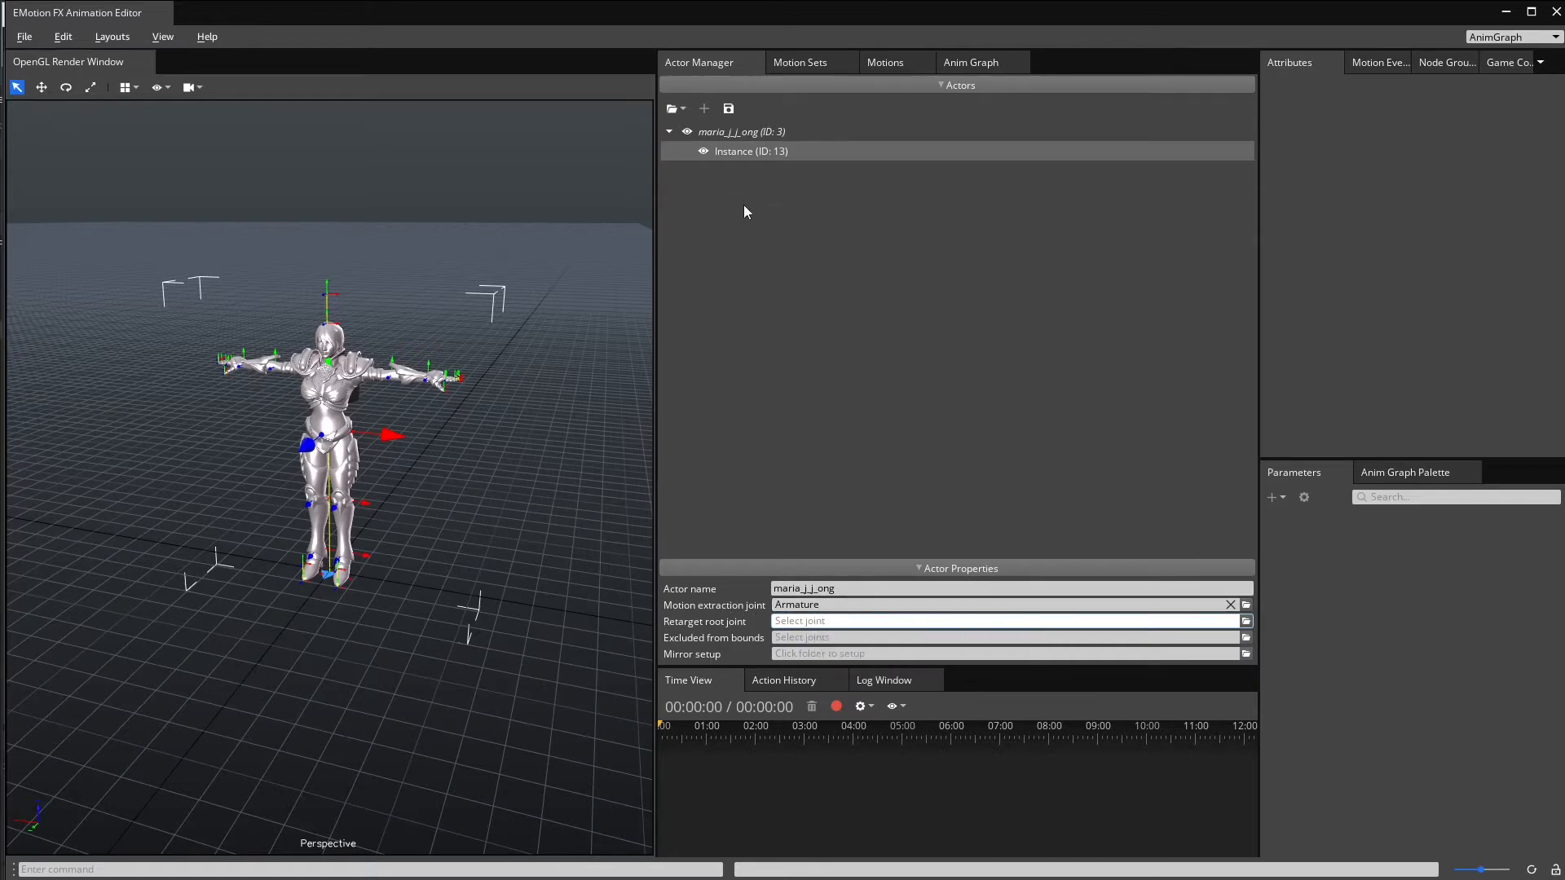
click(25, 37)
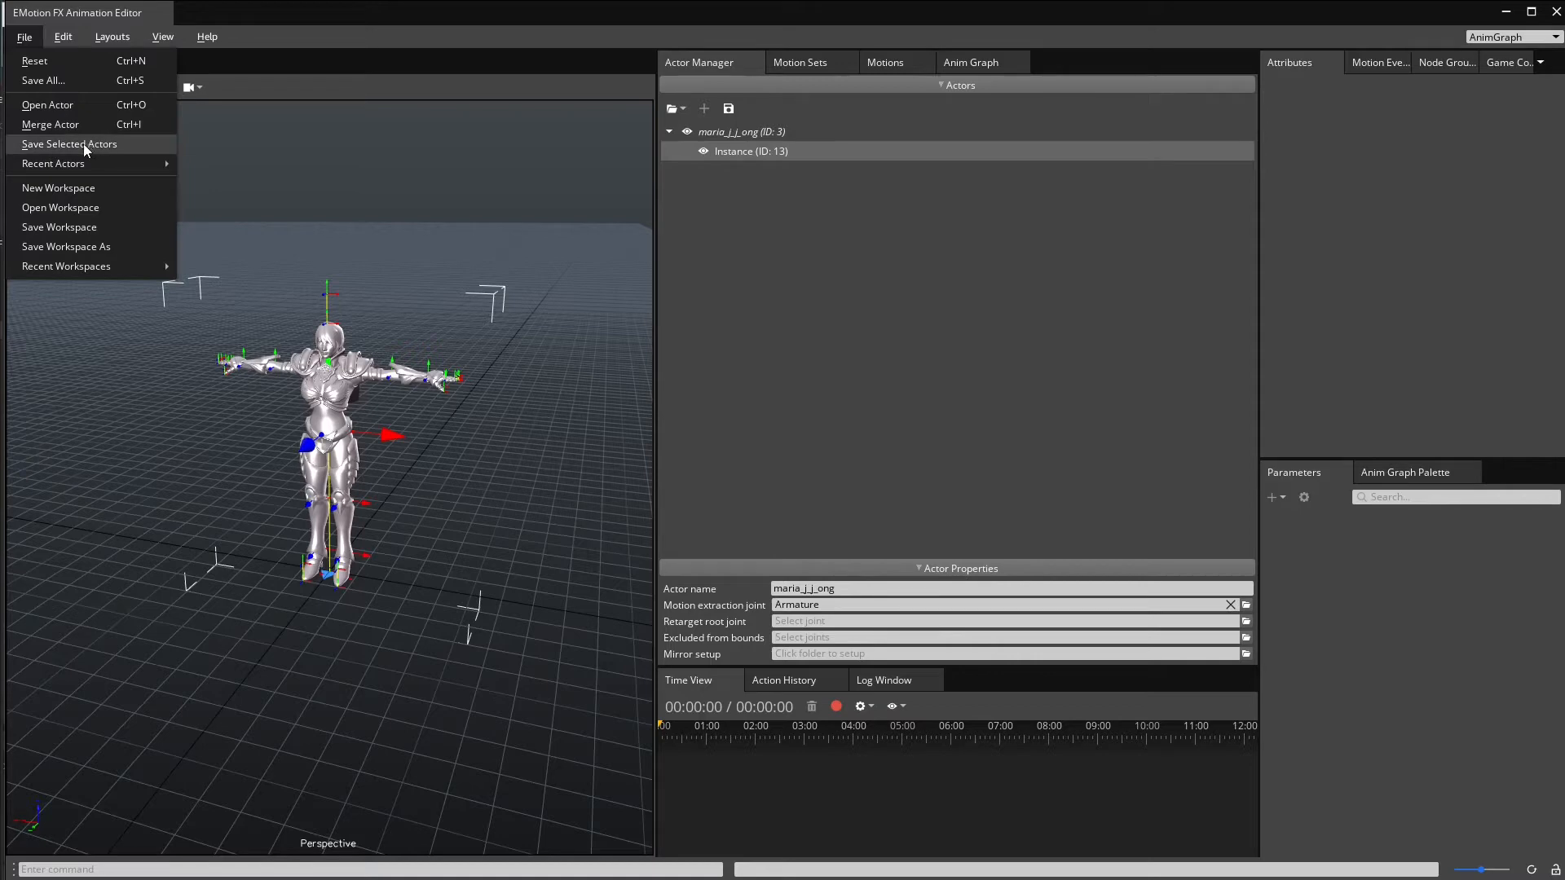
click(43, 79)
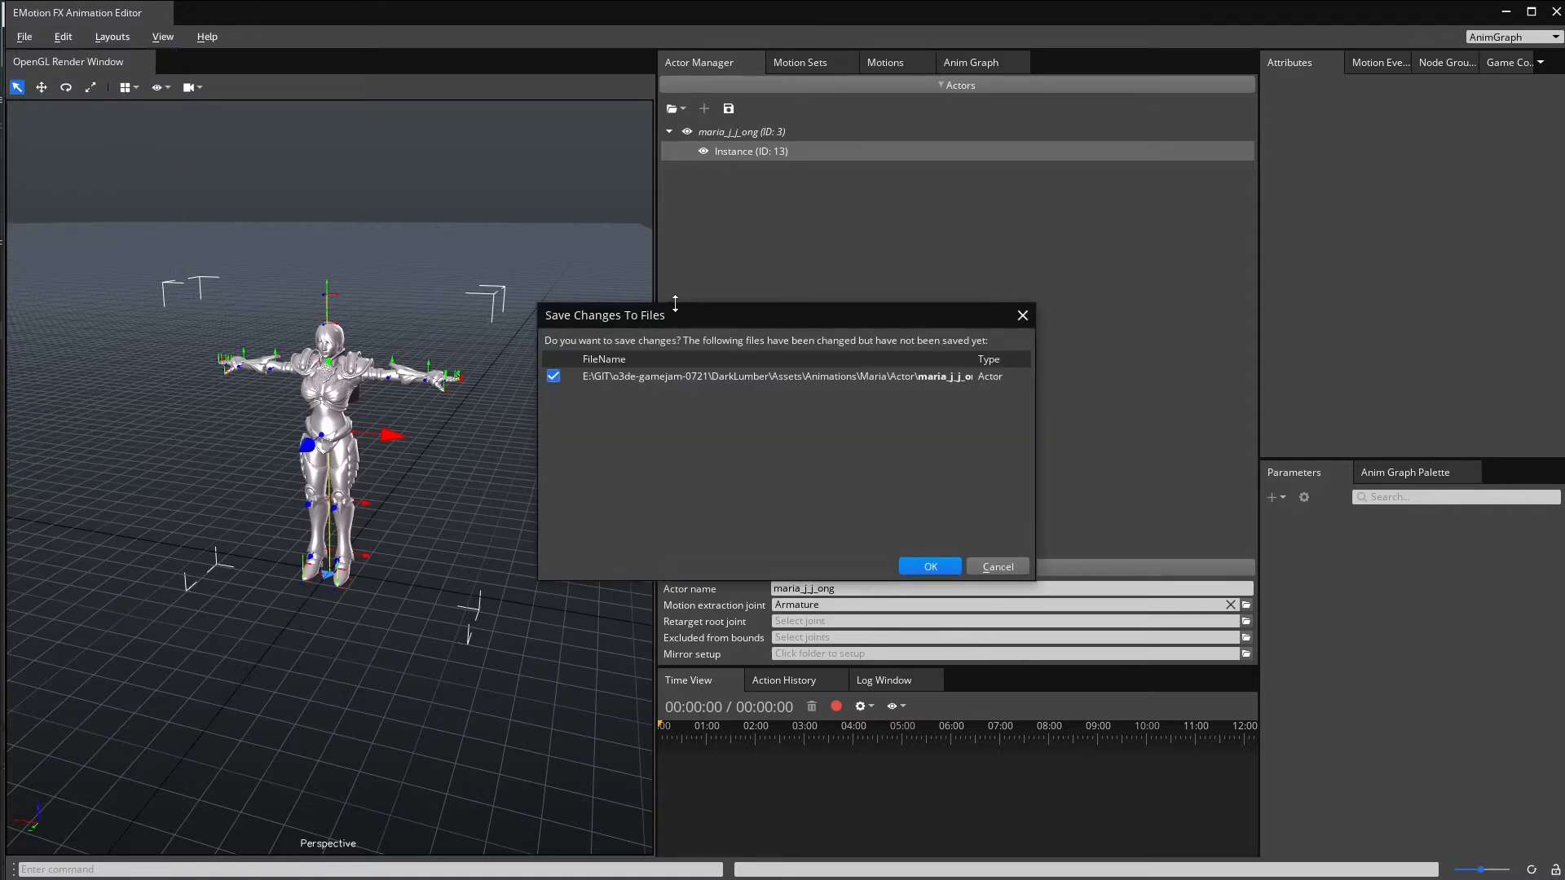
click(921, 569)
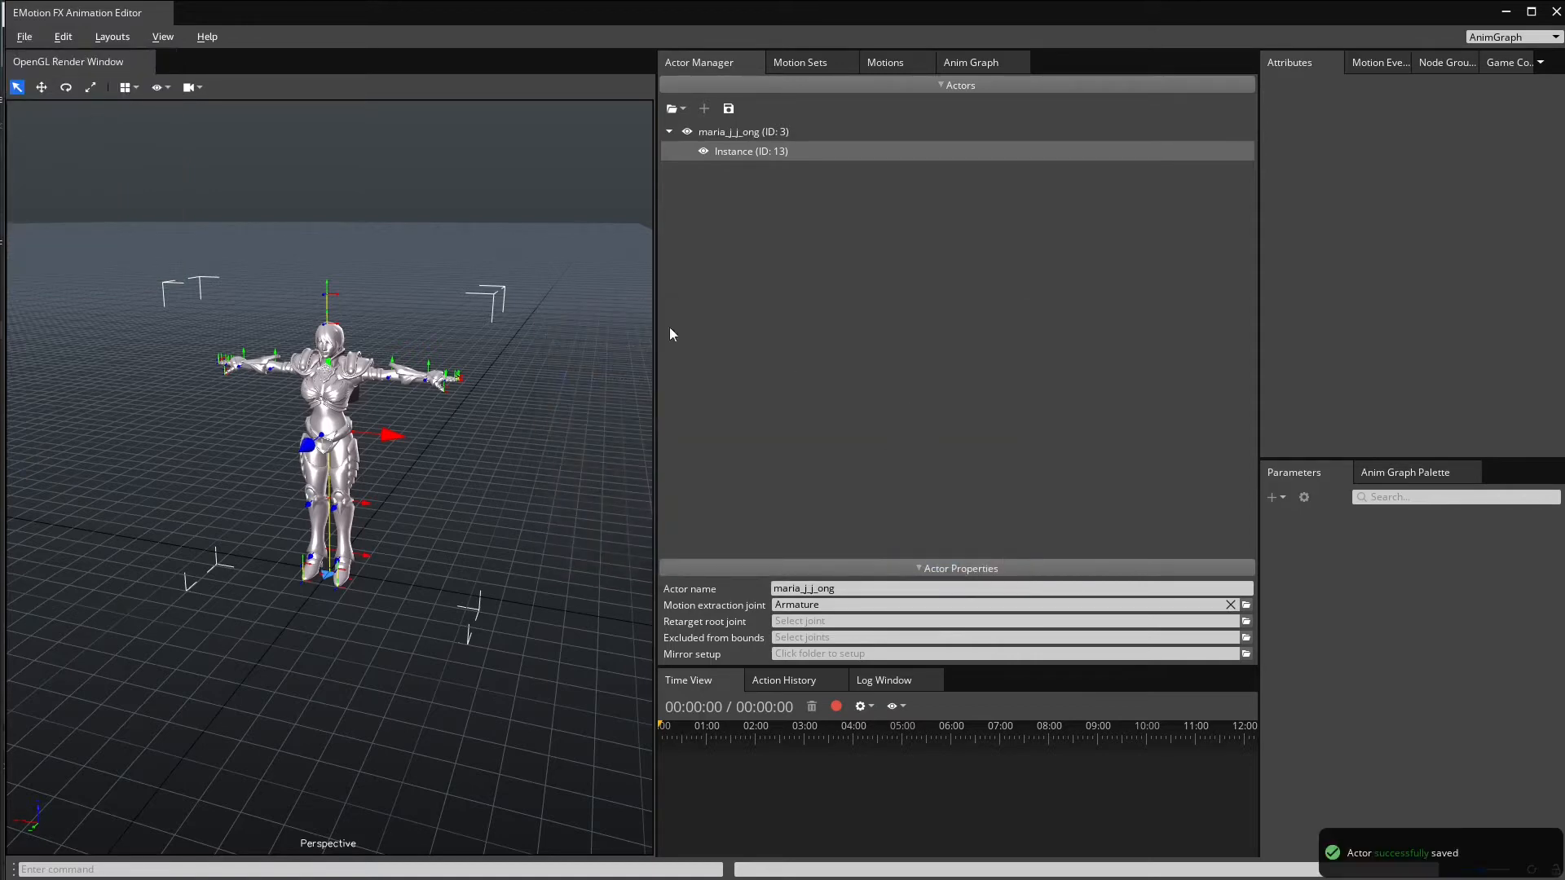
Save the workspace as "maria" in the project's Assets/Animations/Maria folder.
click(25, 38)
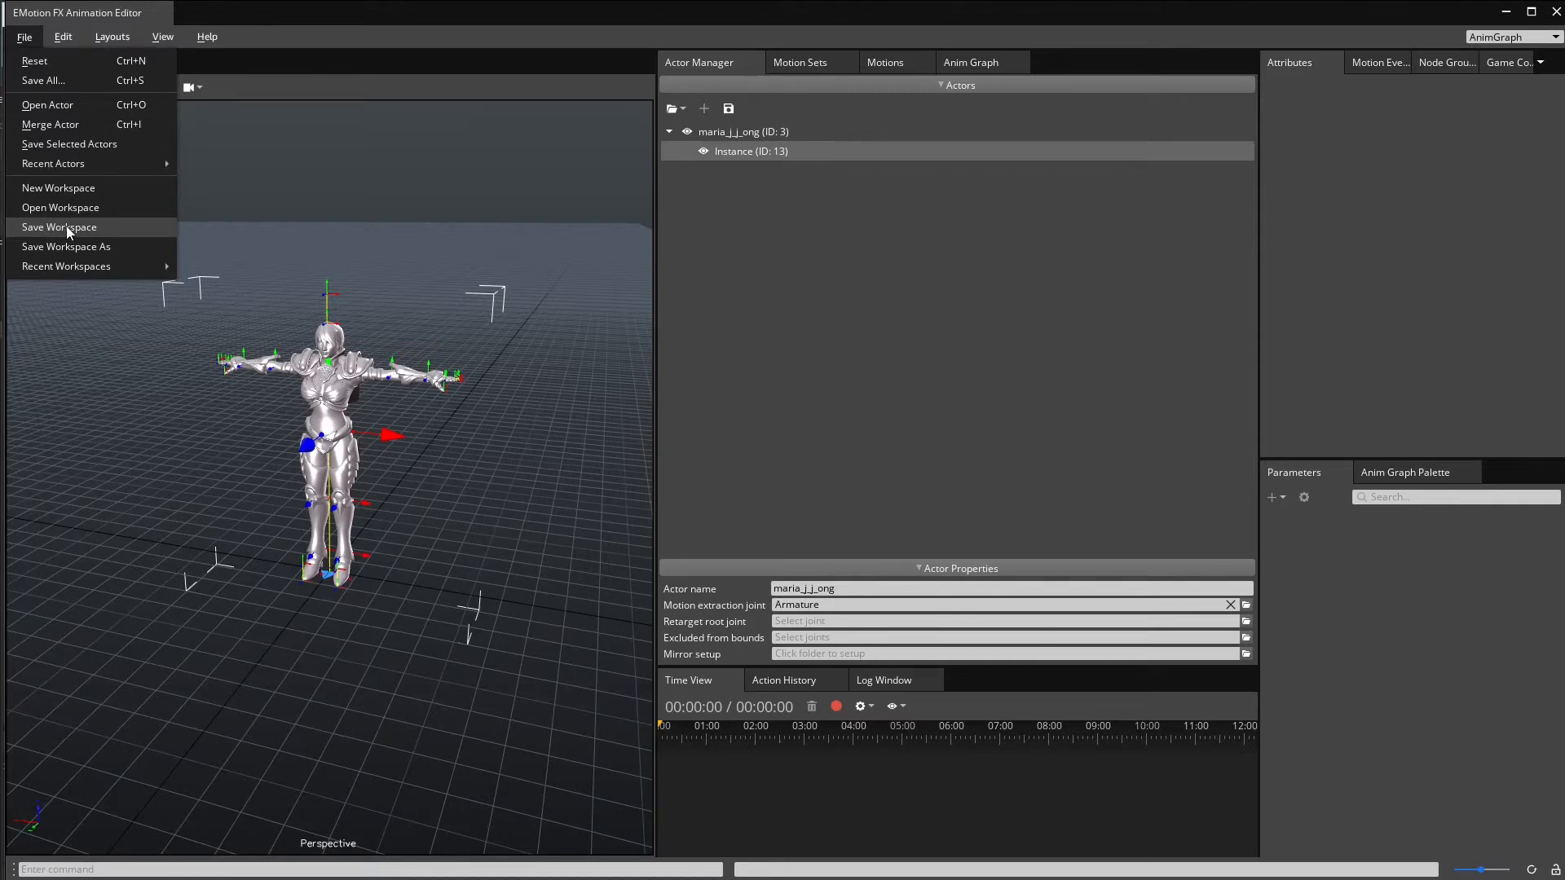
click(68, 228)
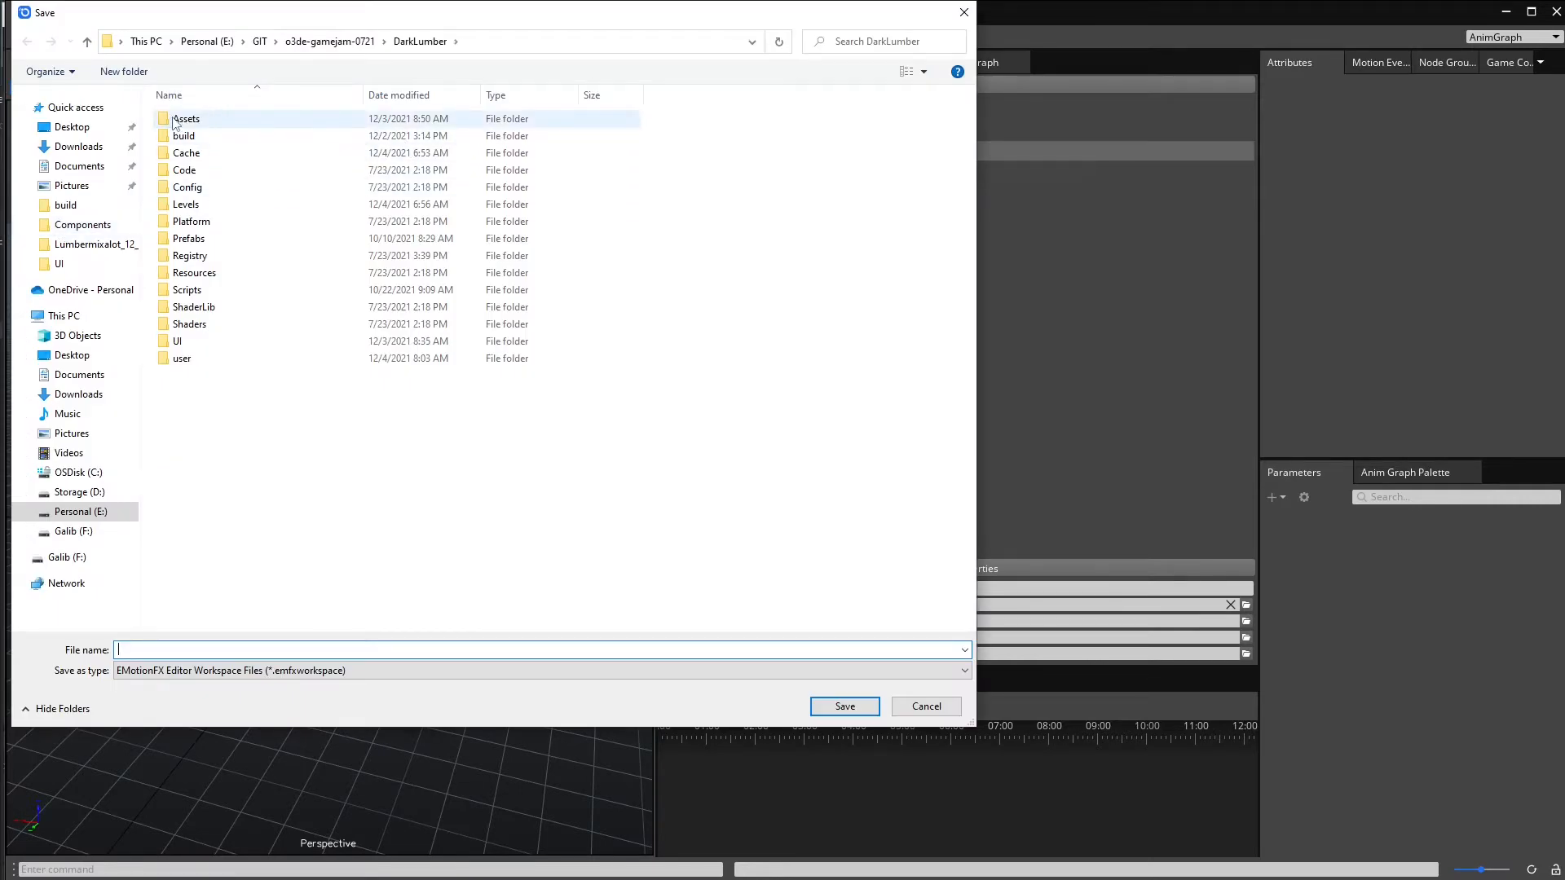
double_click(174, 122)
double_click(192, 120)
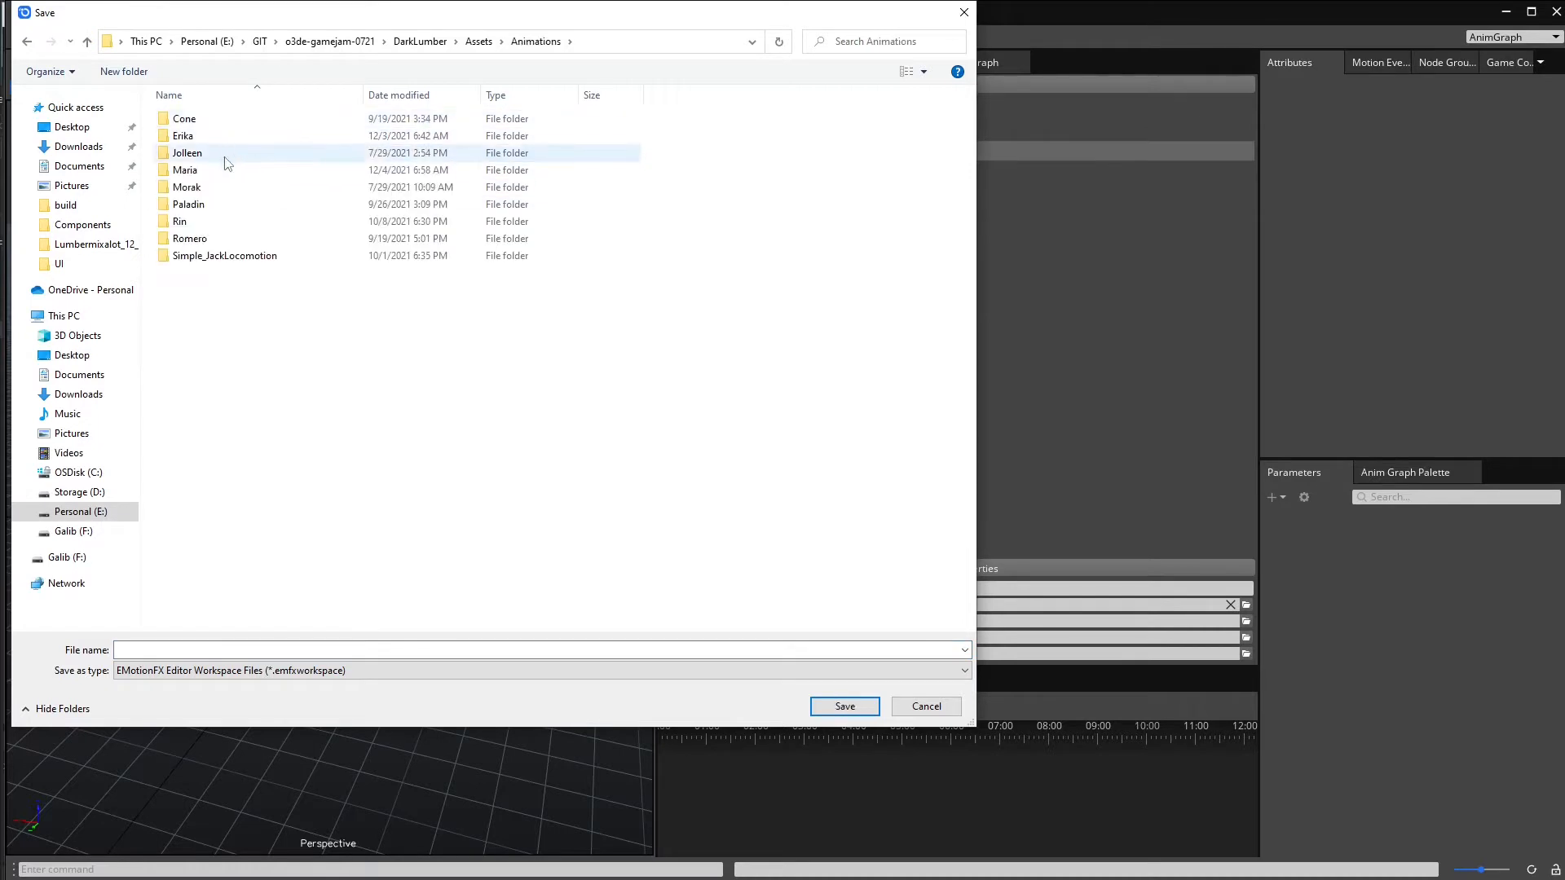
double_click(188, 171)
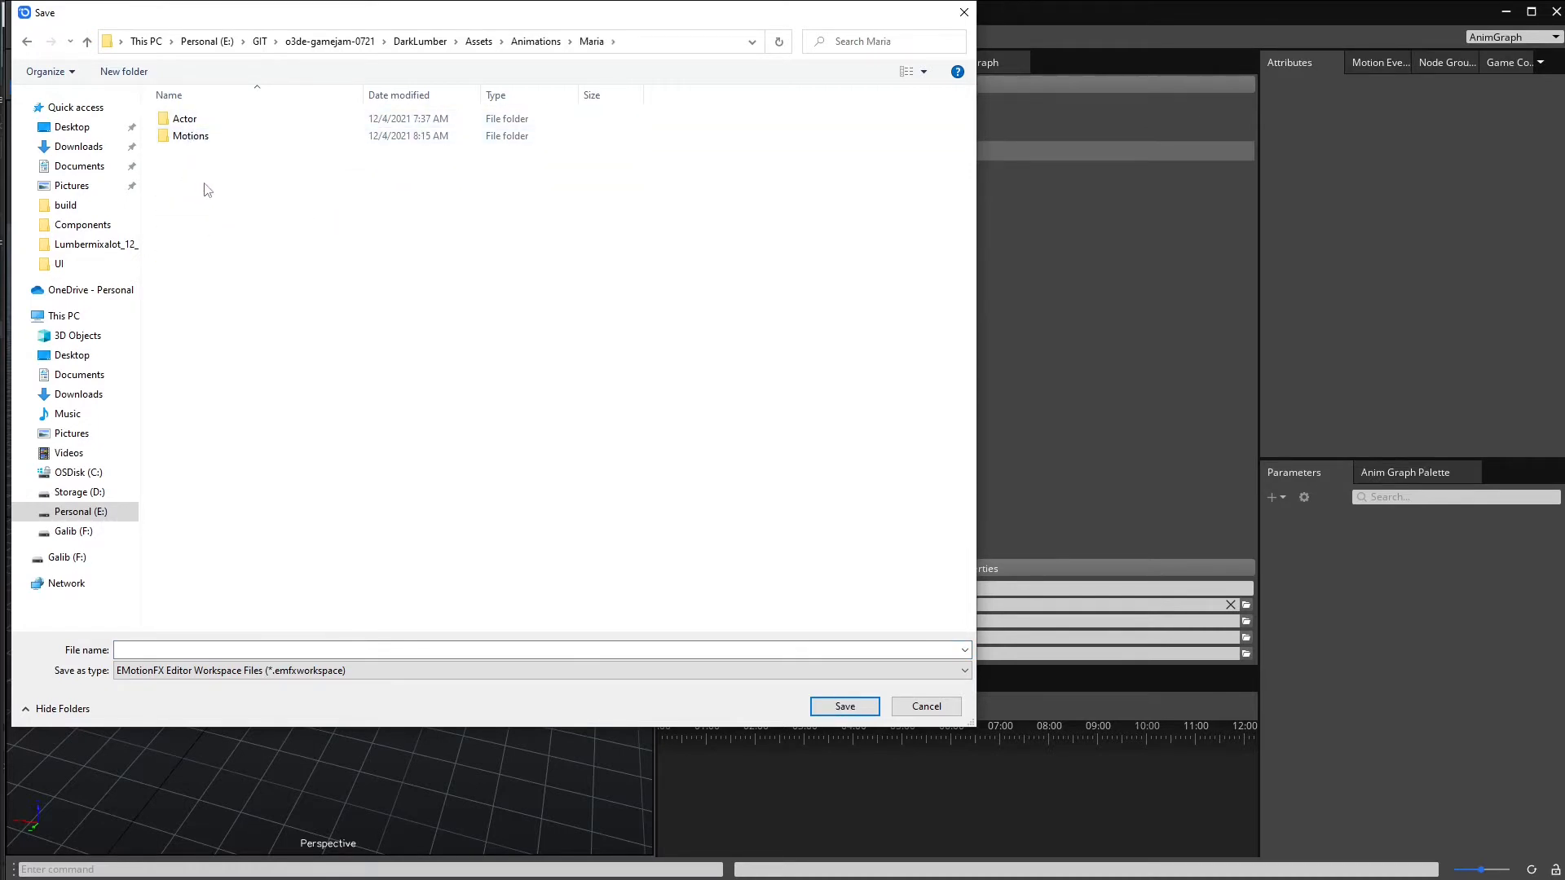
click(571, 649)
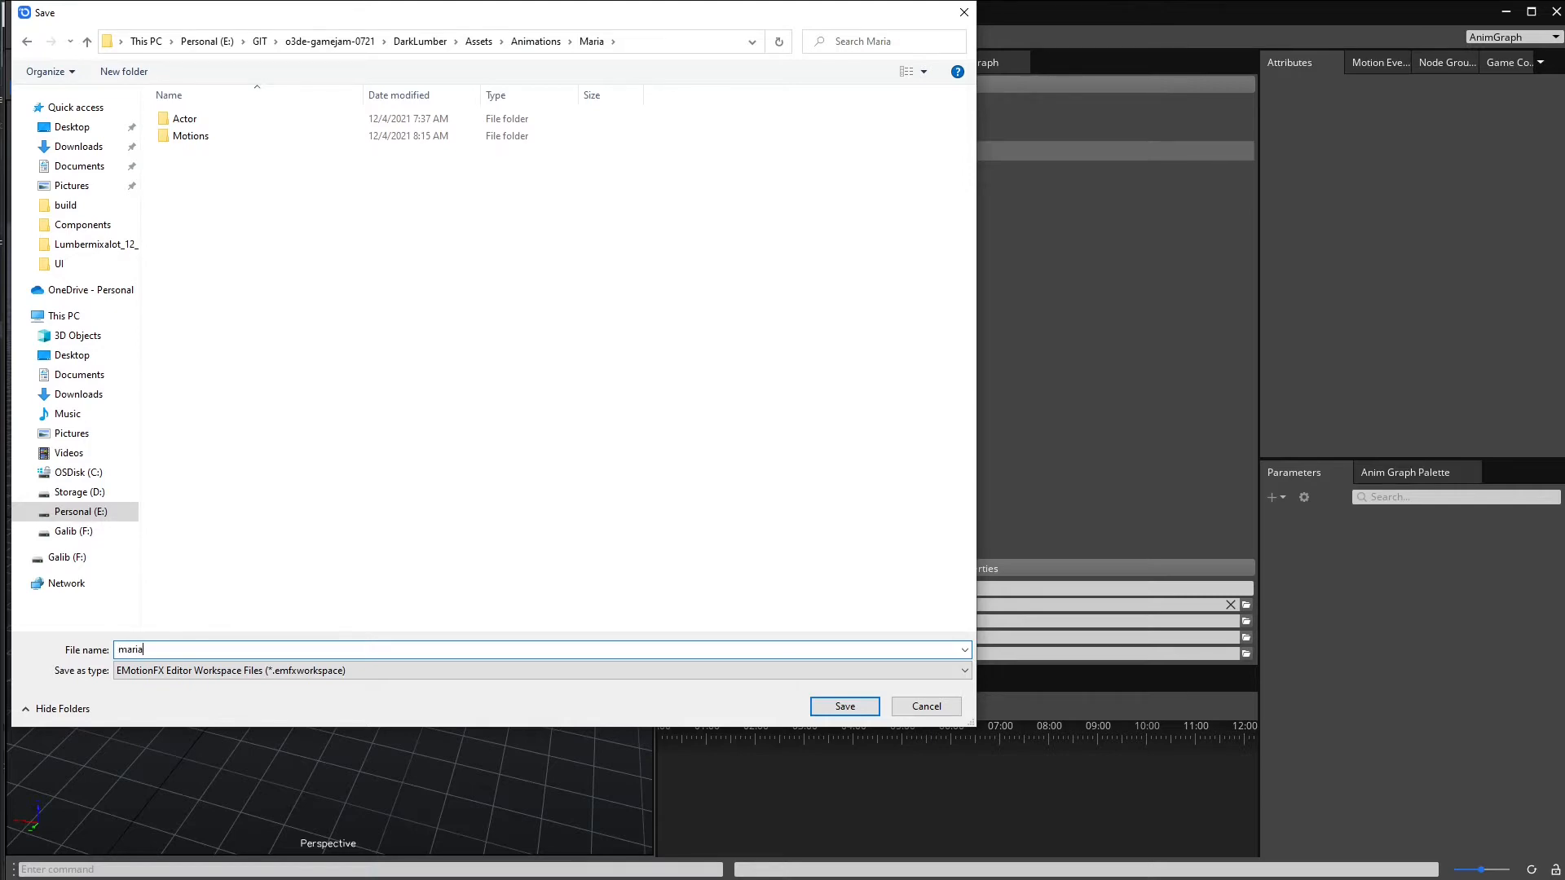
click(854, 707)
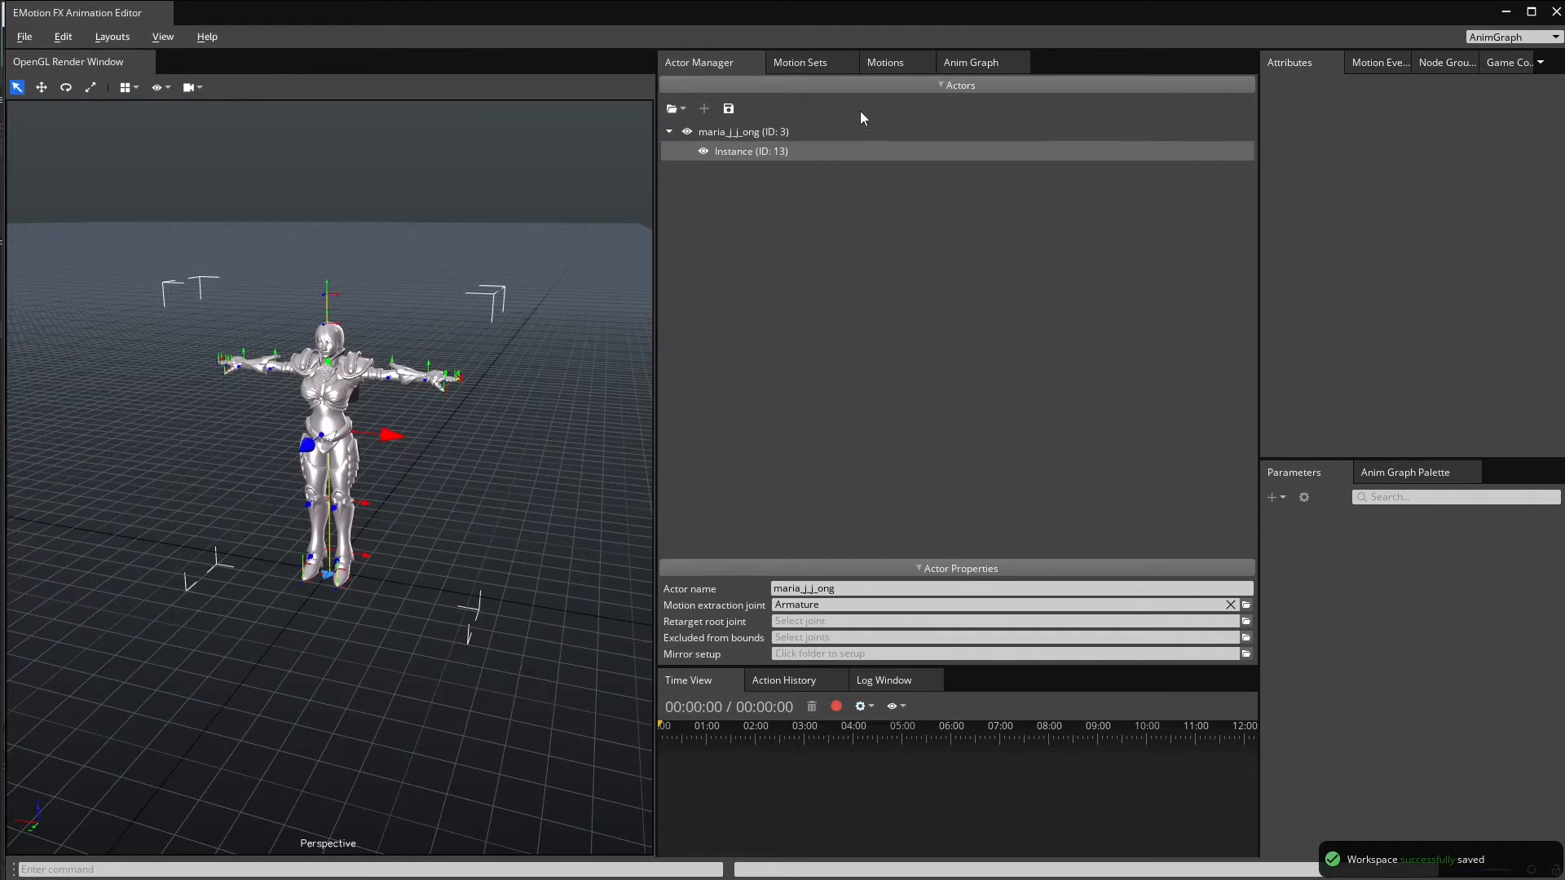
Create a motion set containing idle.motion from Maria's Motions folder and play that motion on the actor.
click(827, 64)
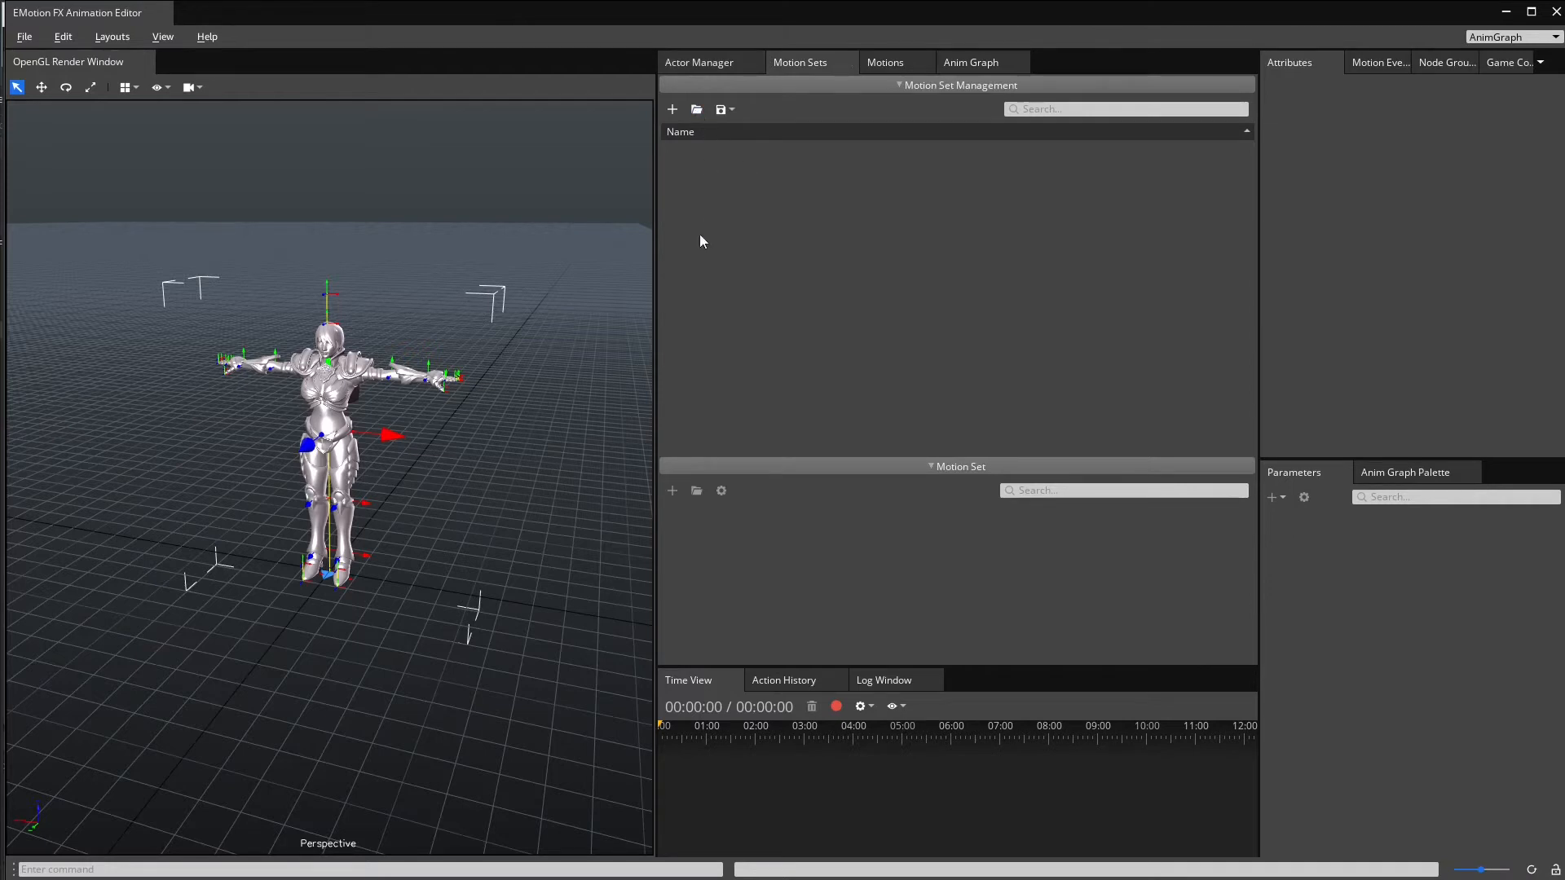
click(672, 109)
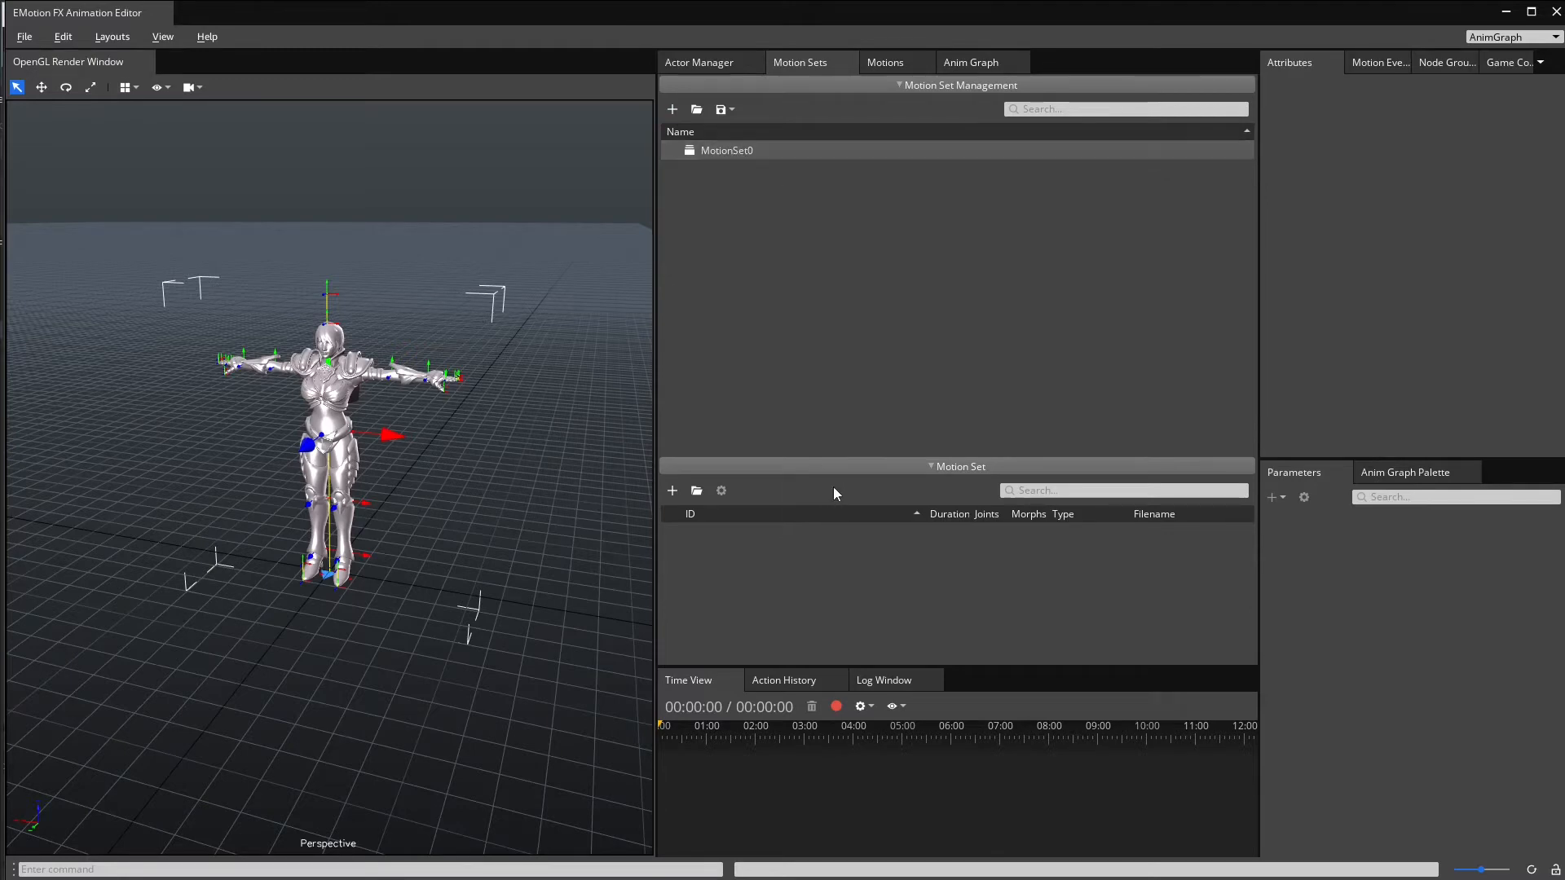
click(697, 491)
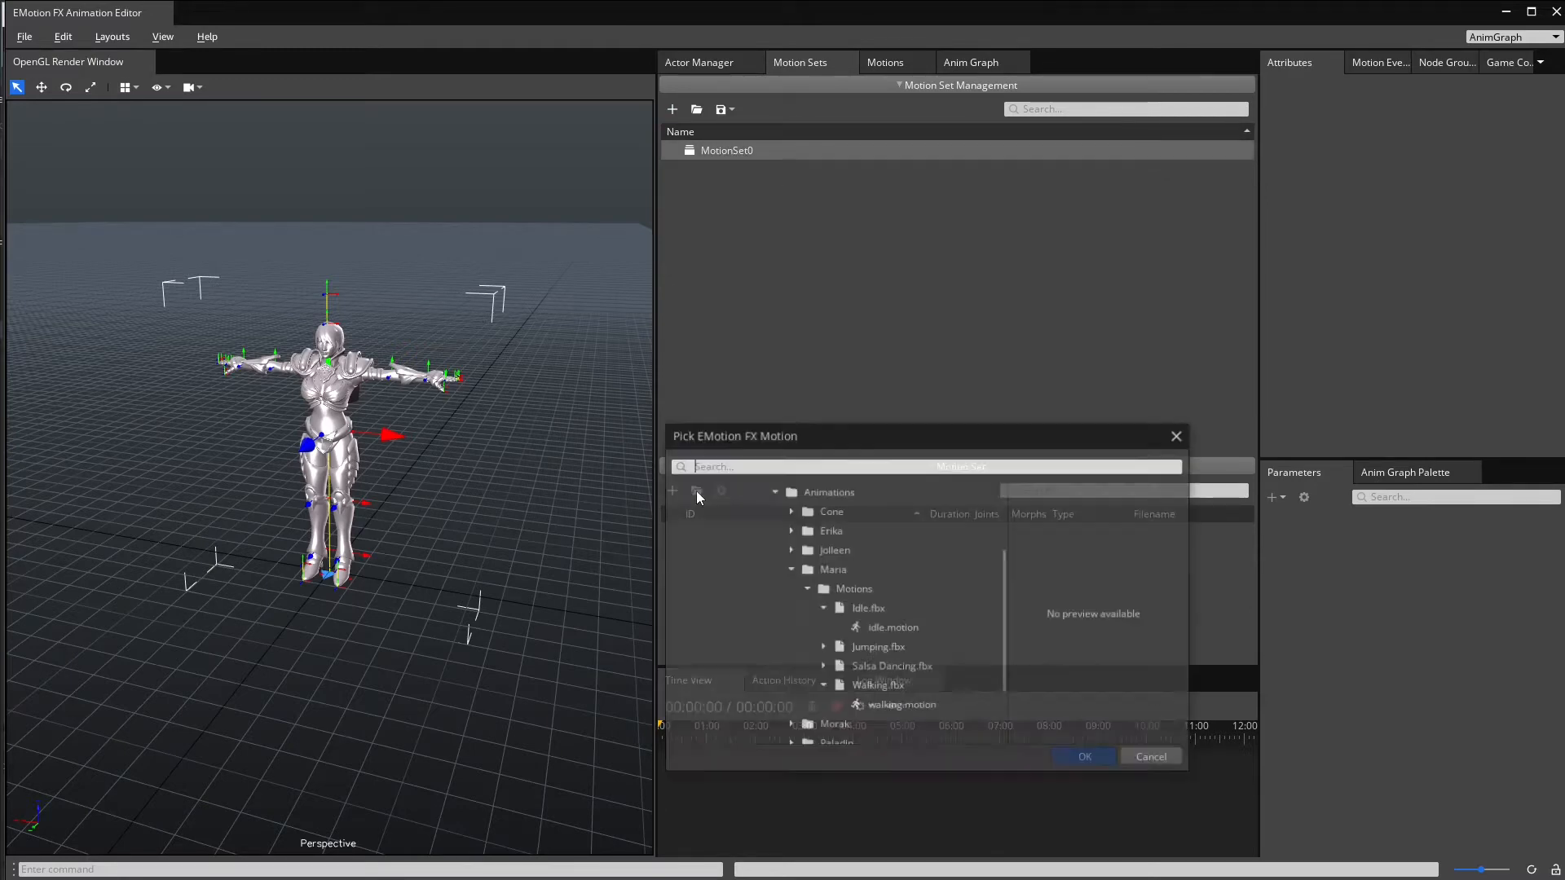
click(893, 628)
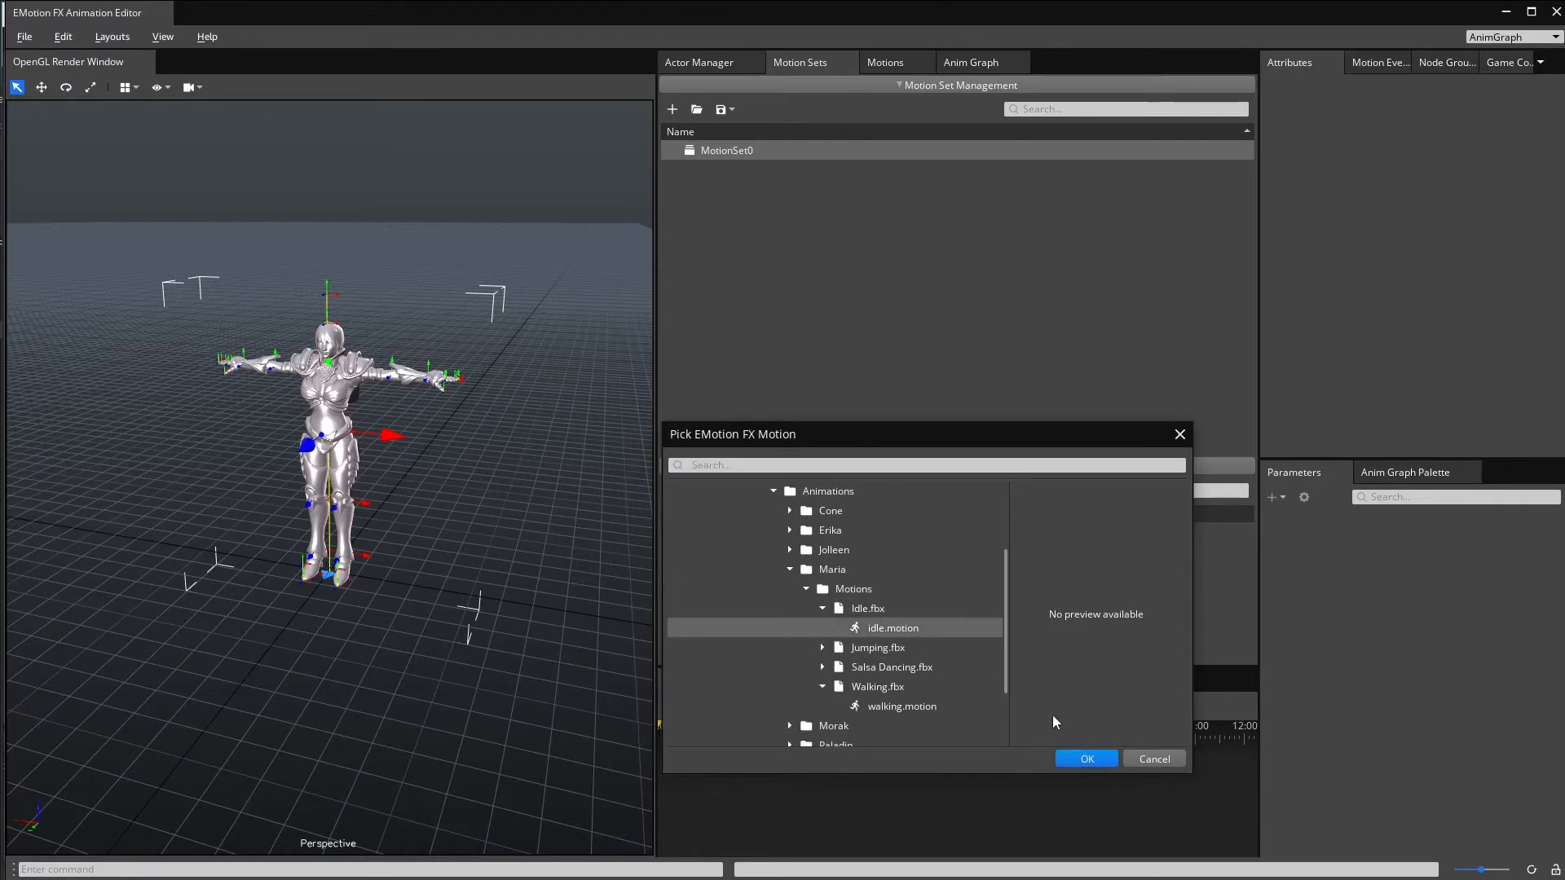
click(1088, 759)
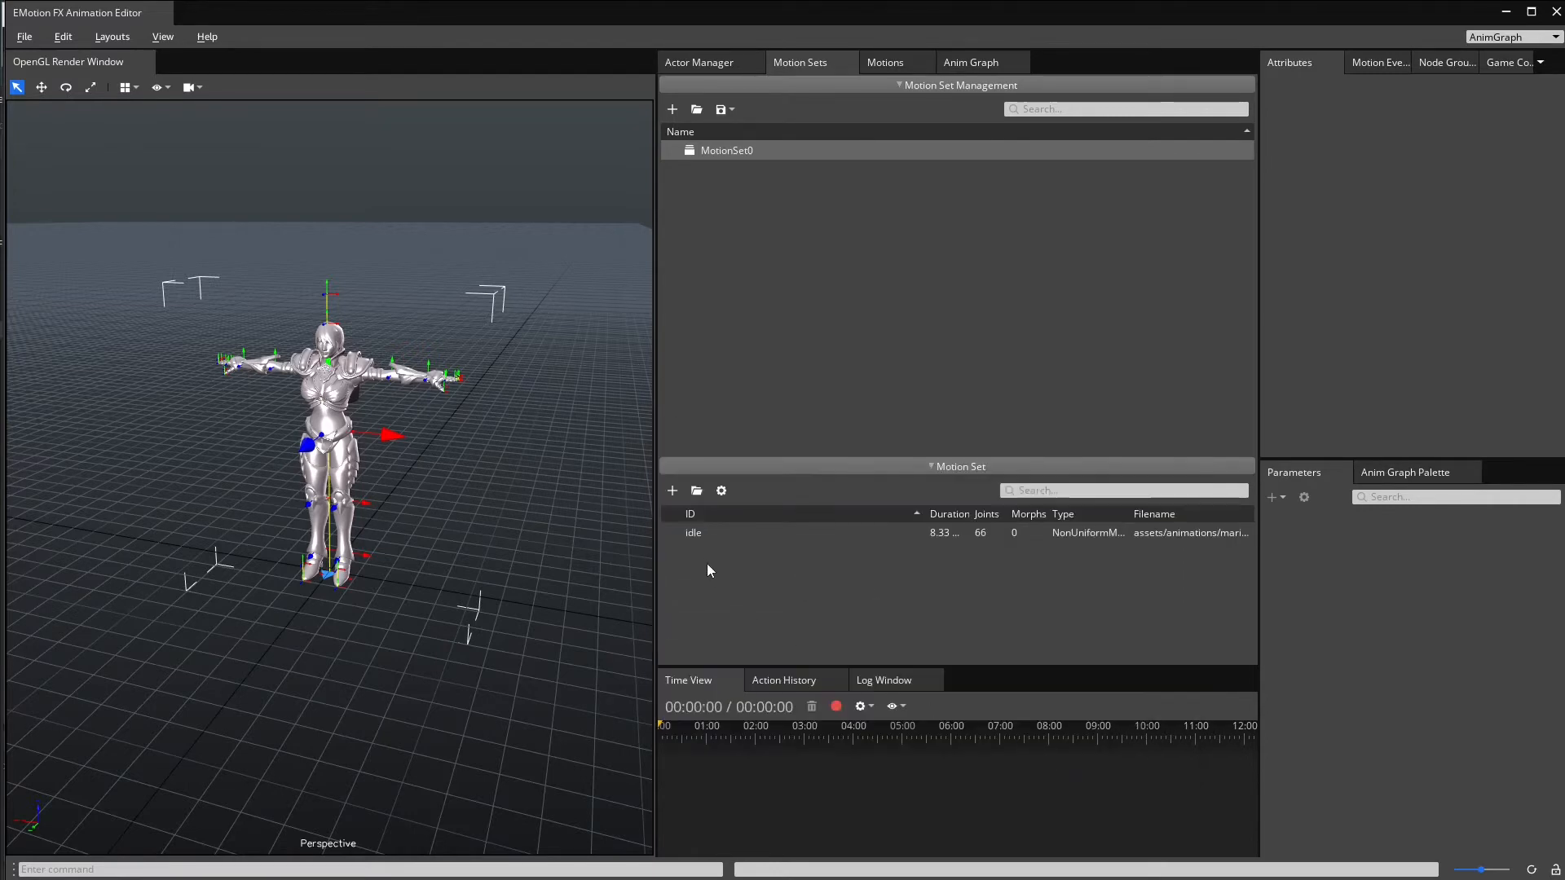
double_click(693, 534)
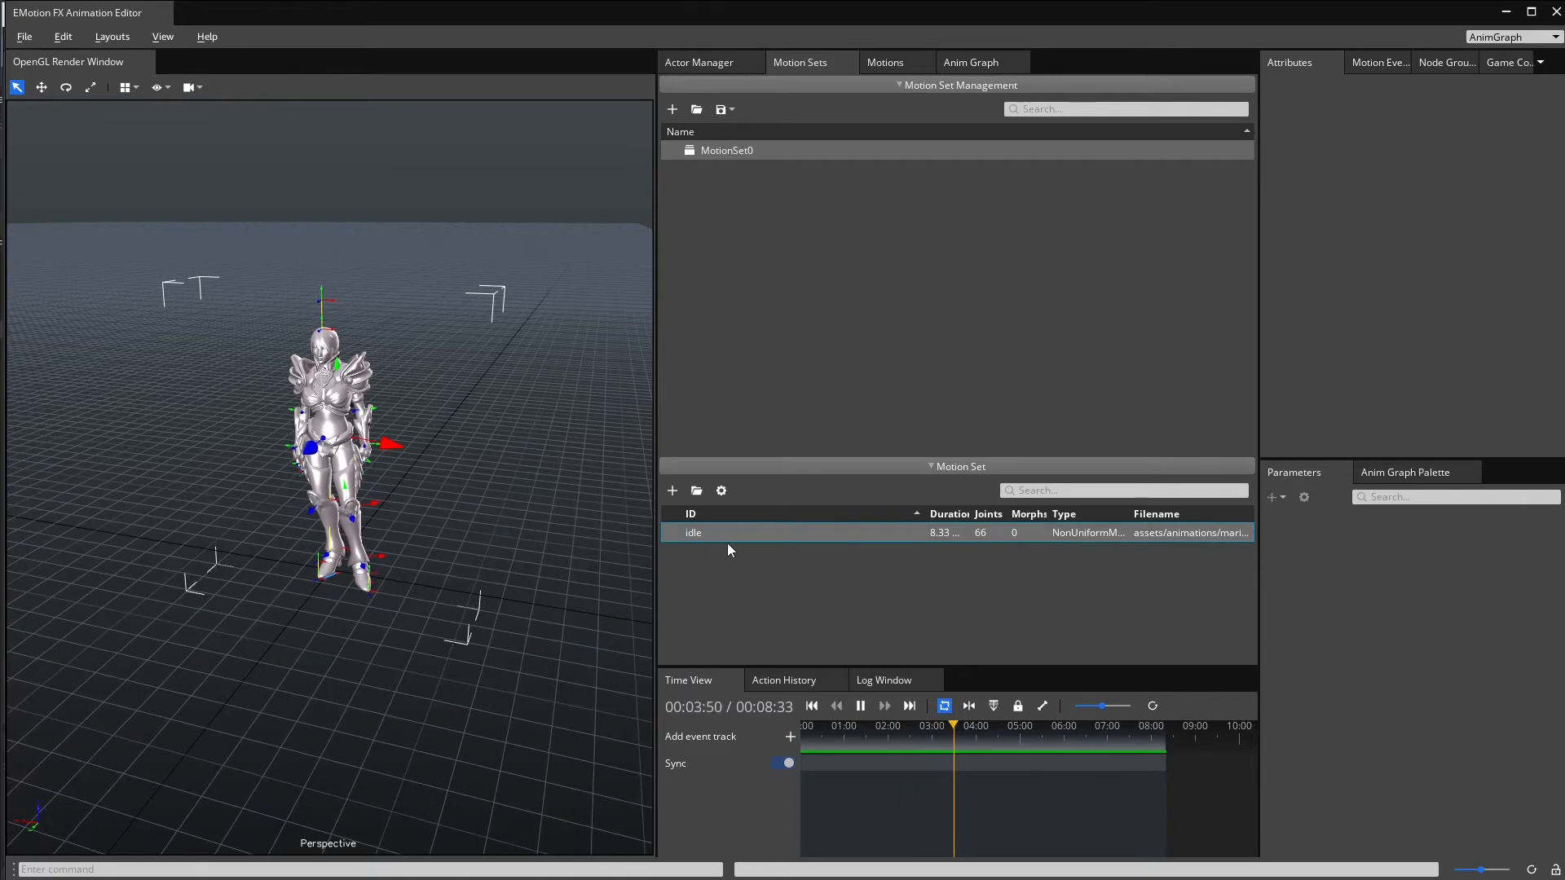
Add walking.motion from Maria's Motions folder to the motion set and play it on the actor.
click(697, 490)
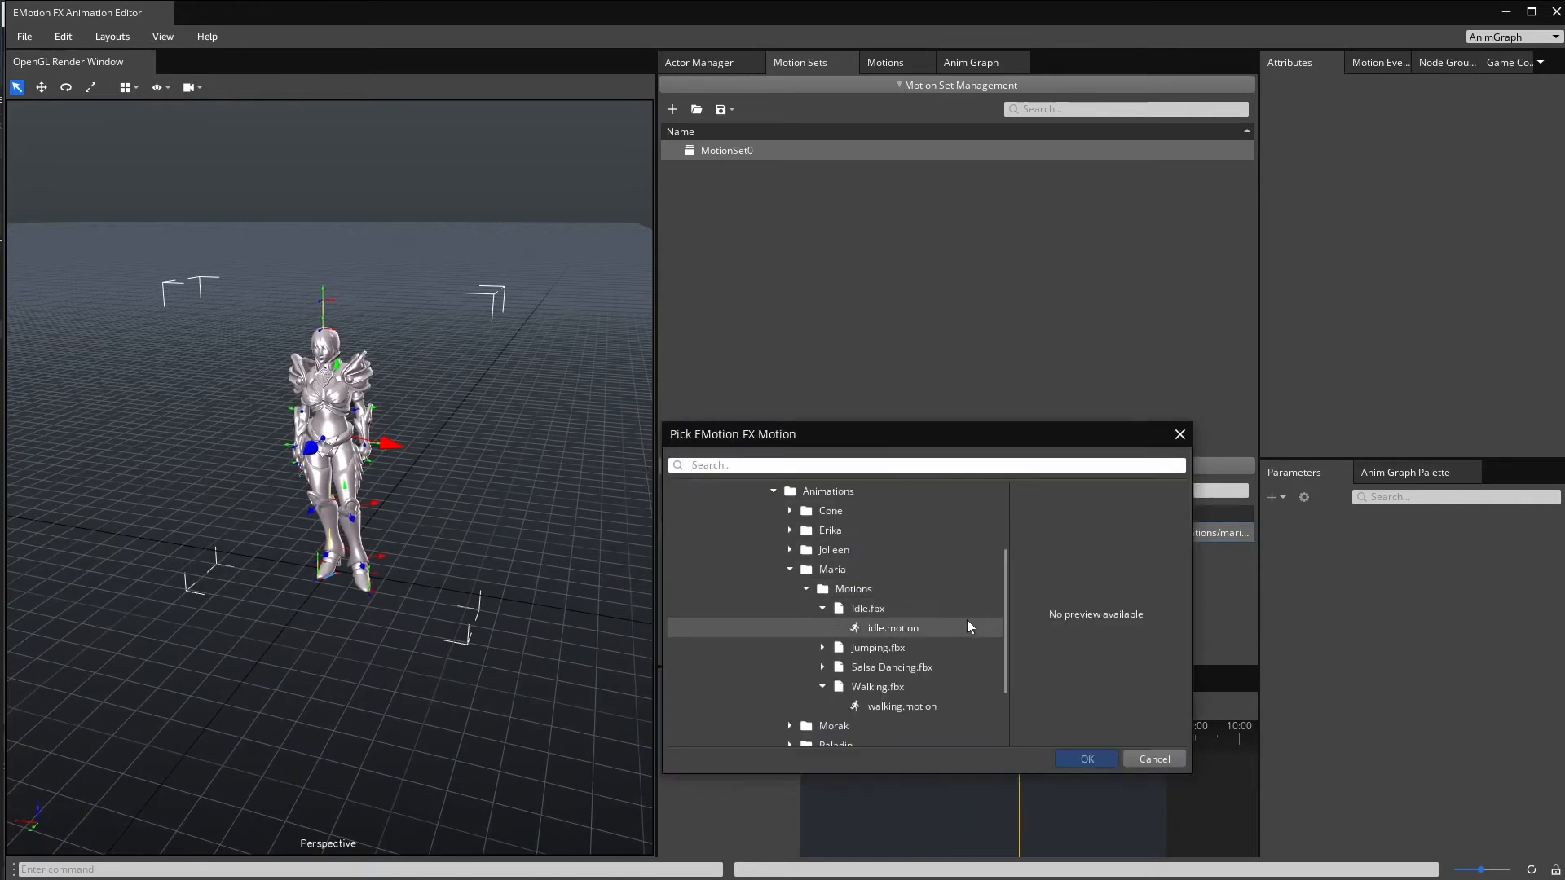
scroll(967, 619, down, 1)
click(939, 628)
double_click(910, 628)
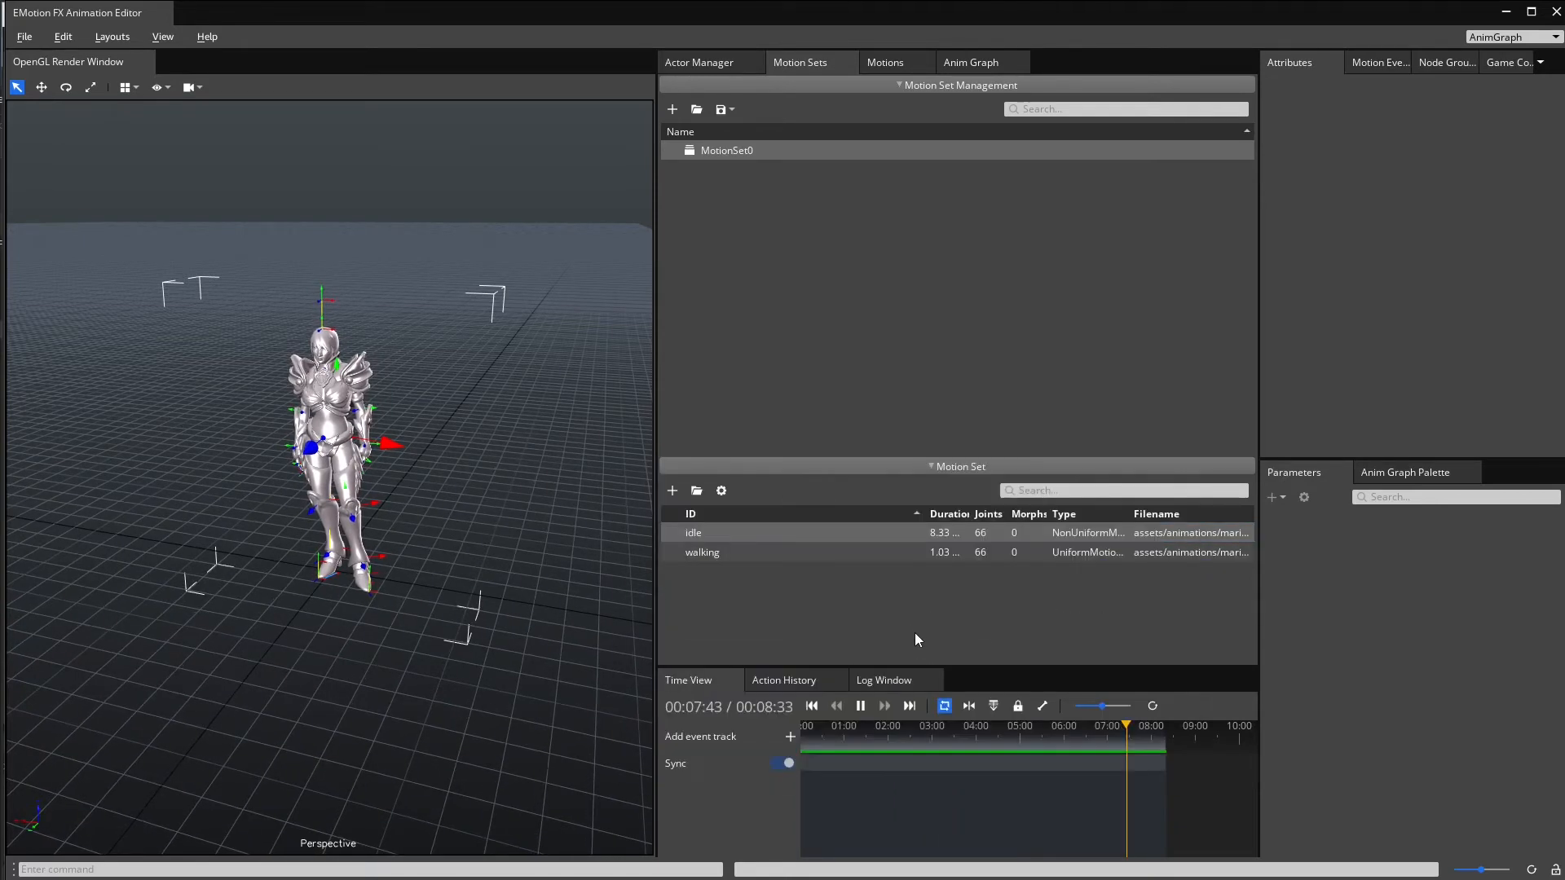
double_click(703, 552)
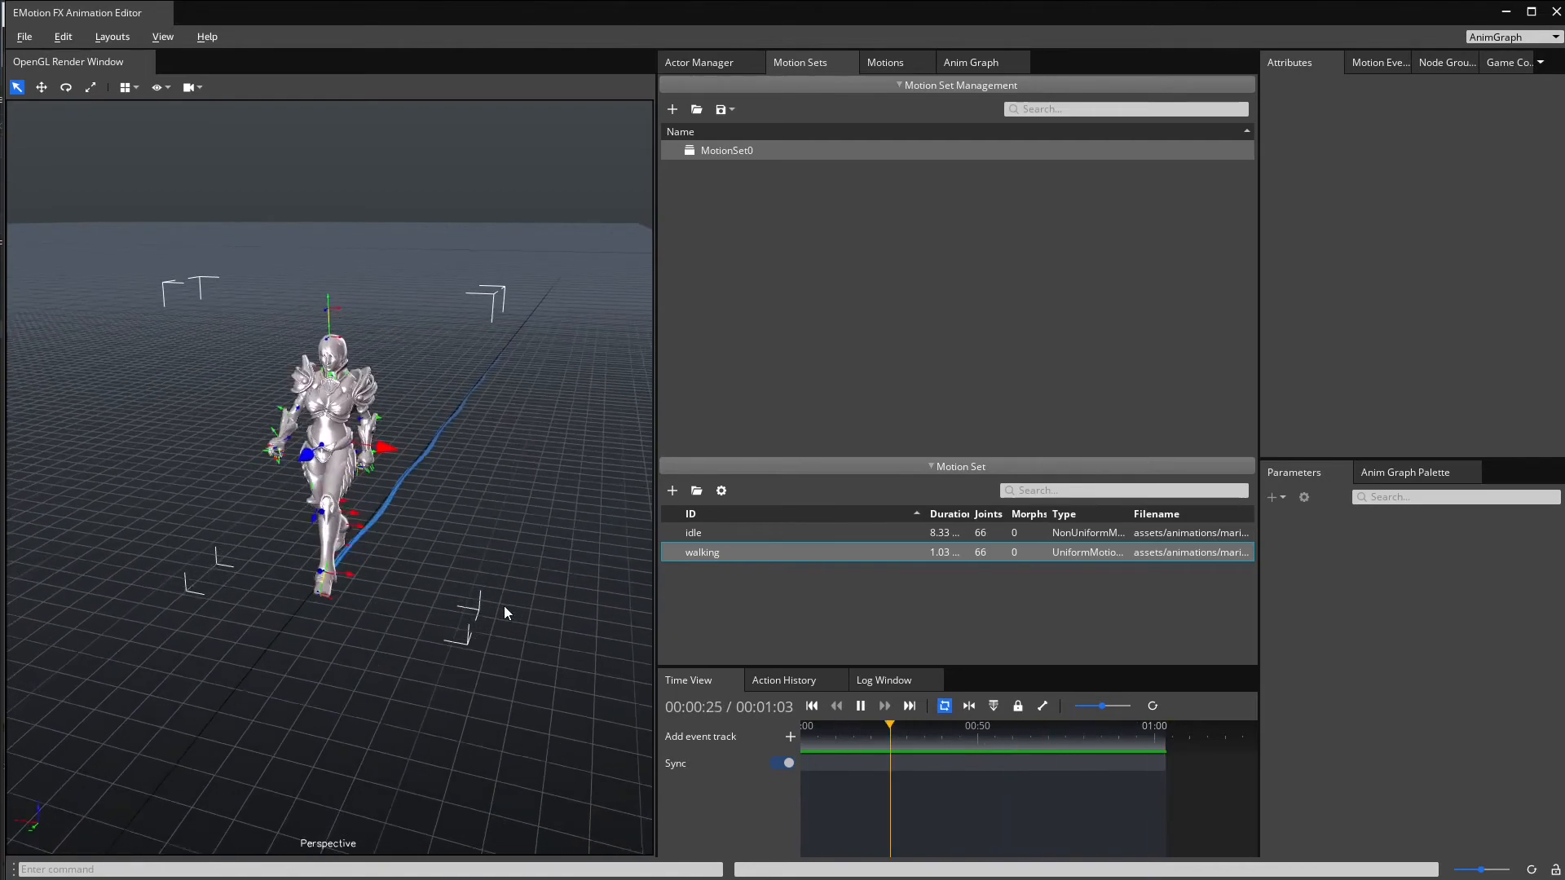
Save the motion set as "maria_set0" in the project's Assets/Animations/Maria folder.
click(724, 110)
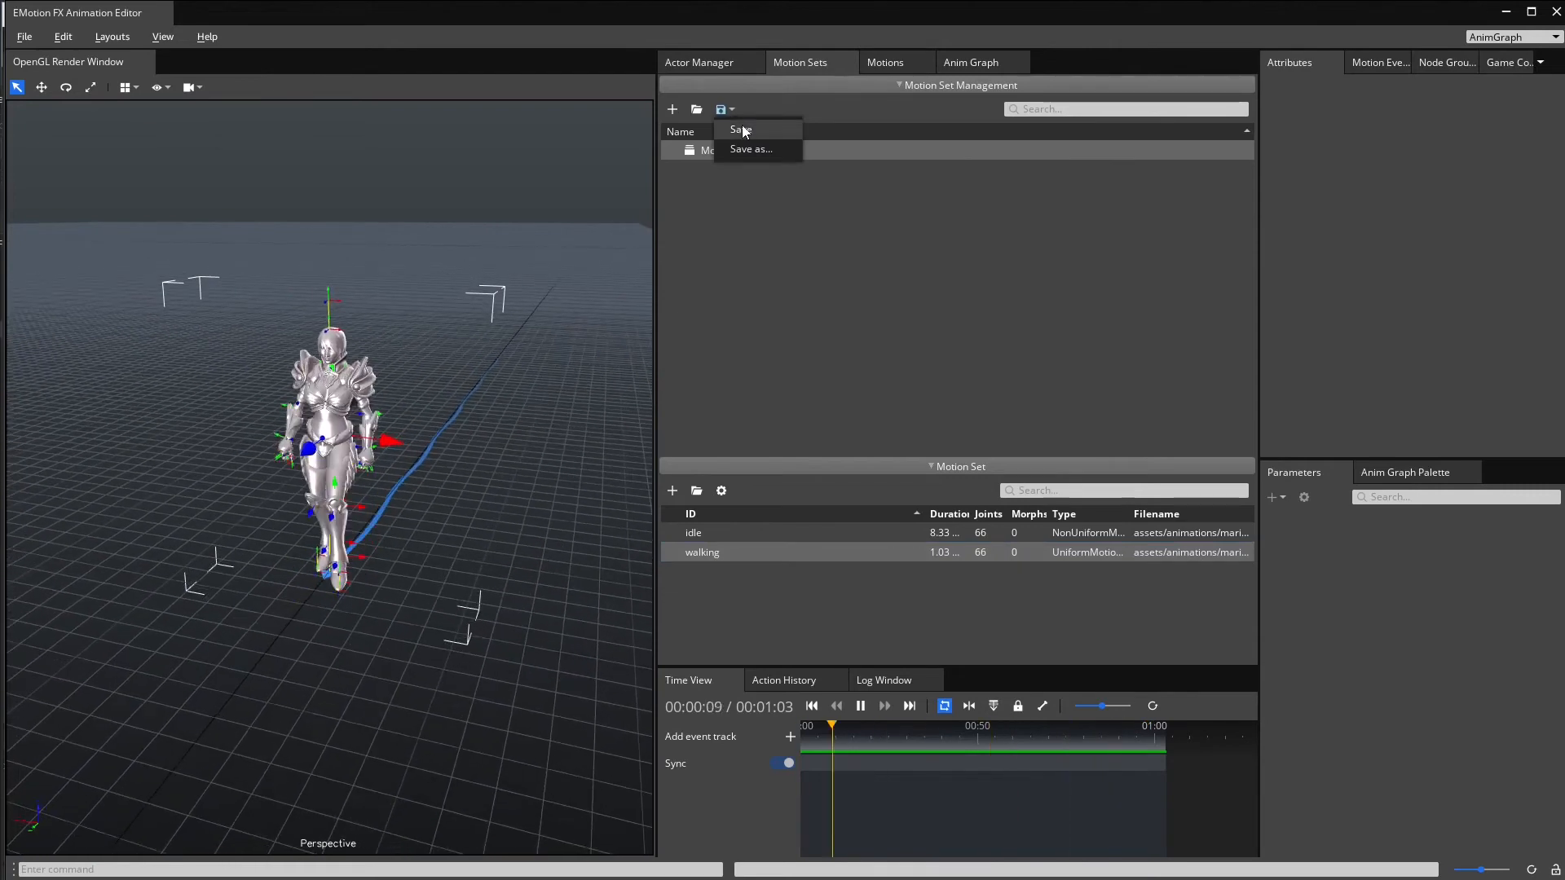
click(741, 127)
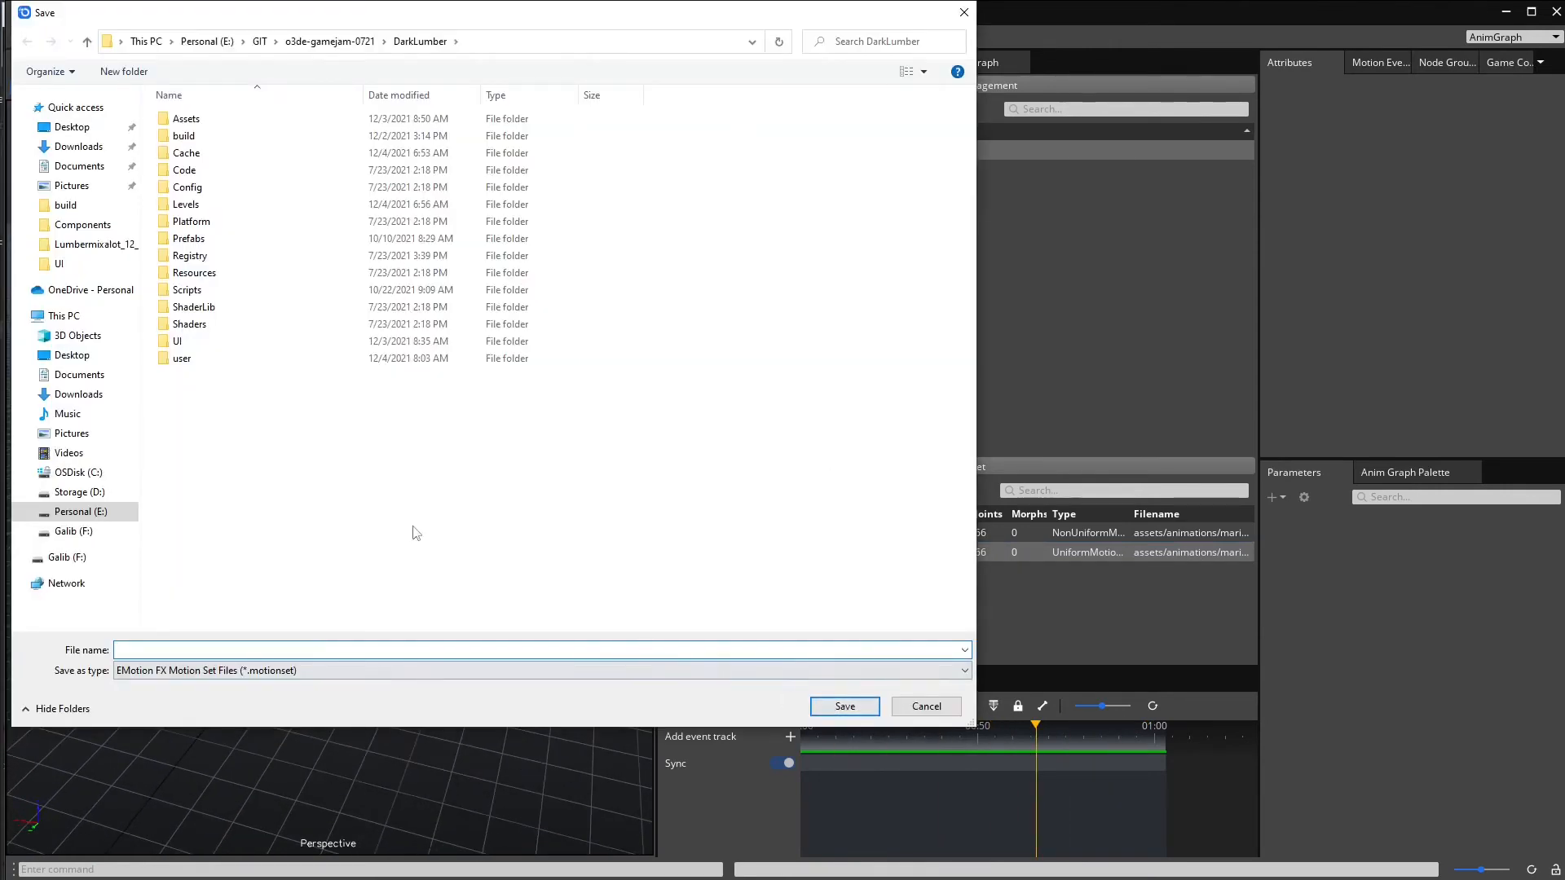
double_click(183, 121)
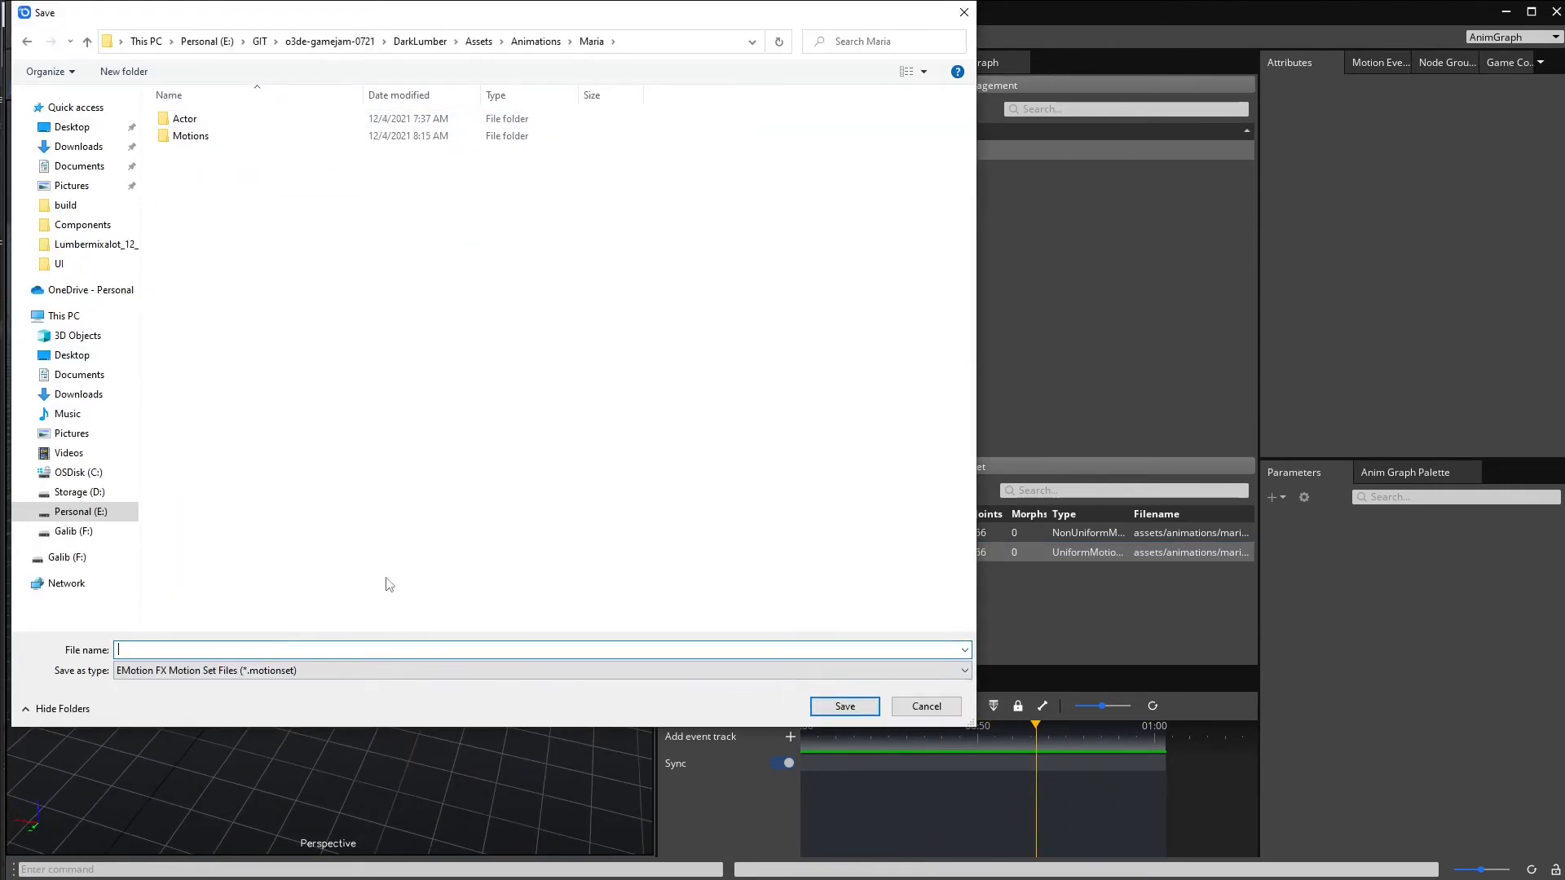
text(ma)
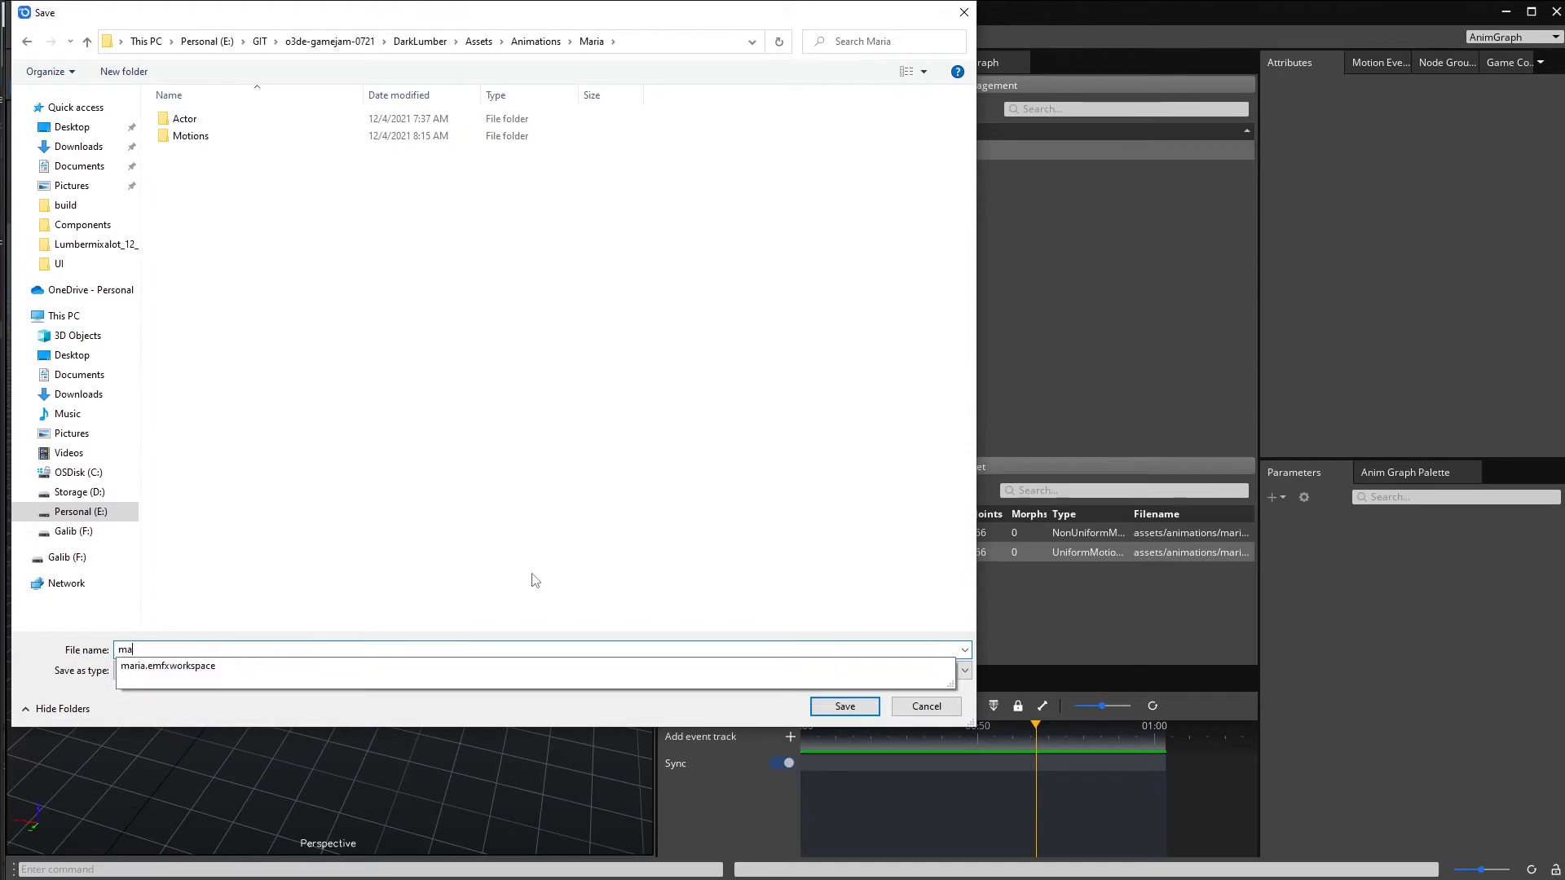
text(ria_set0)
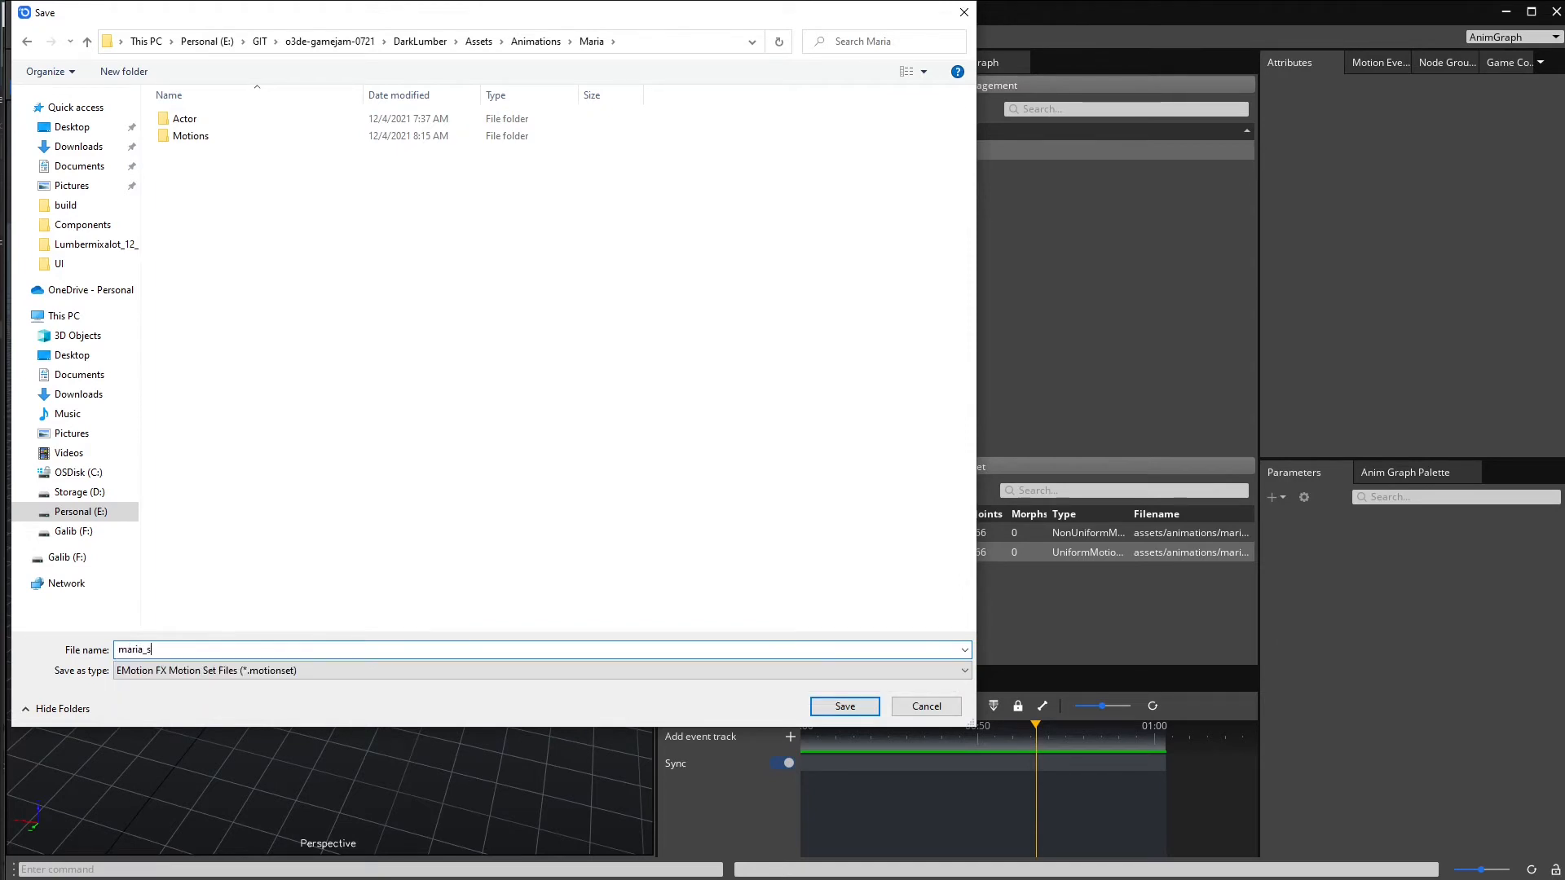
click(844, 707)
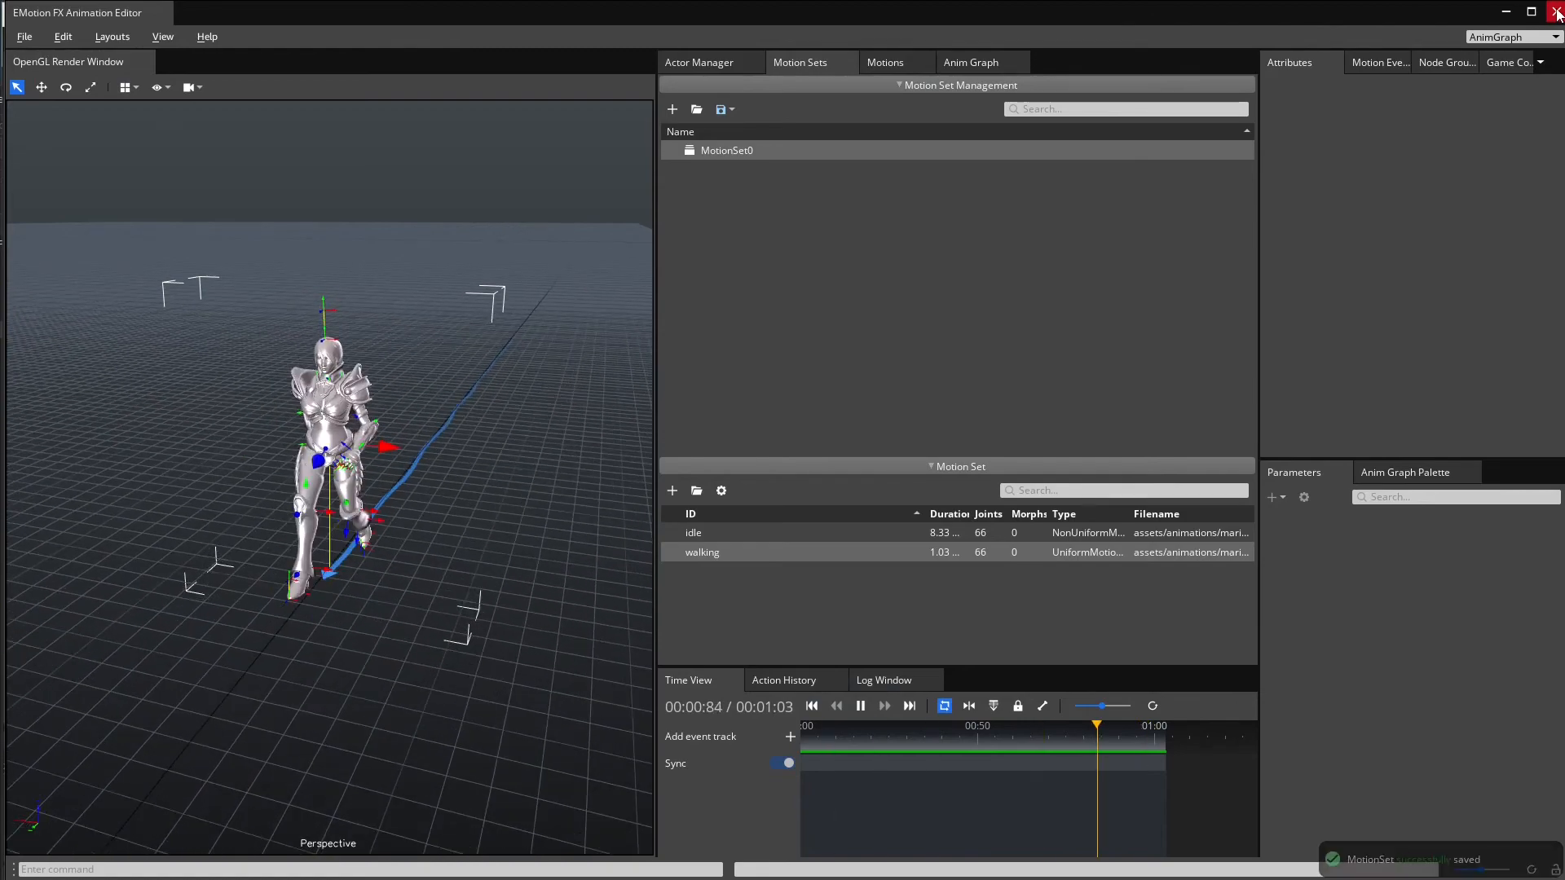
Save all remaining changes and close the Animation Editor to return to the O3DE Editor.
click(24, 37)
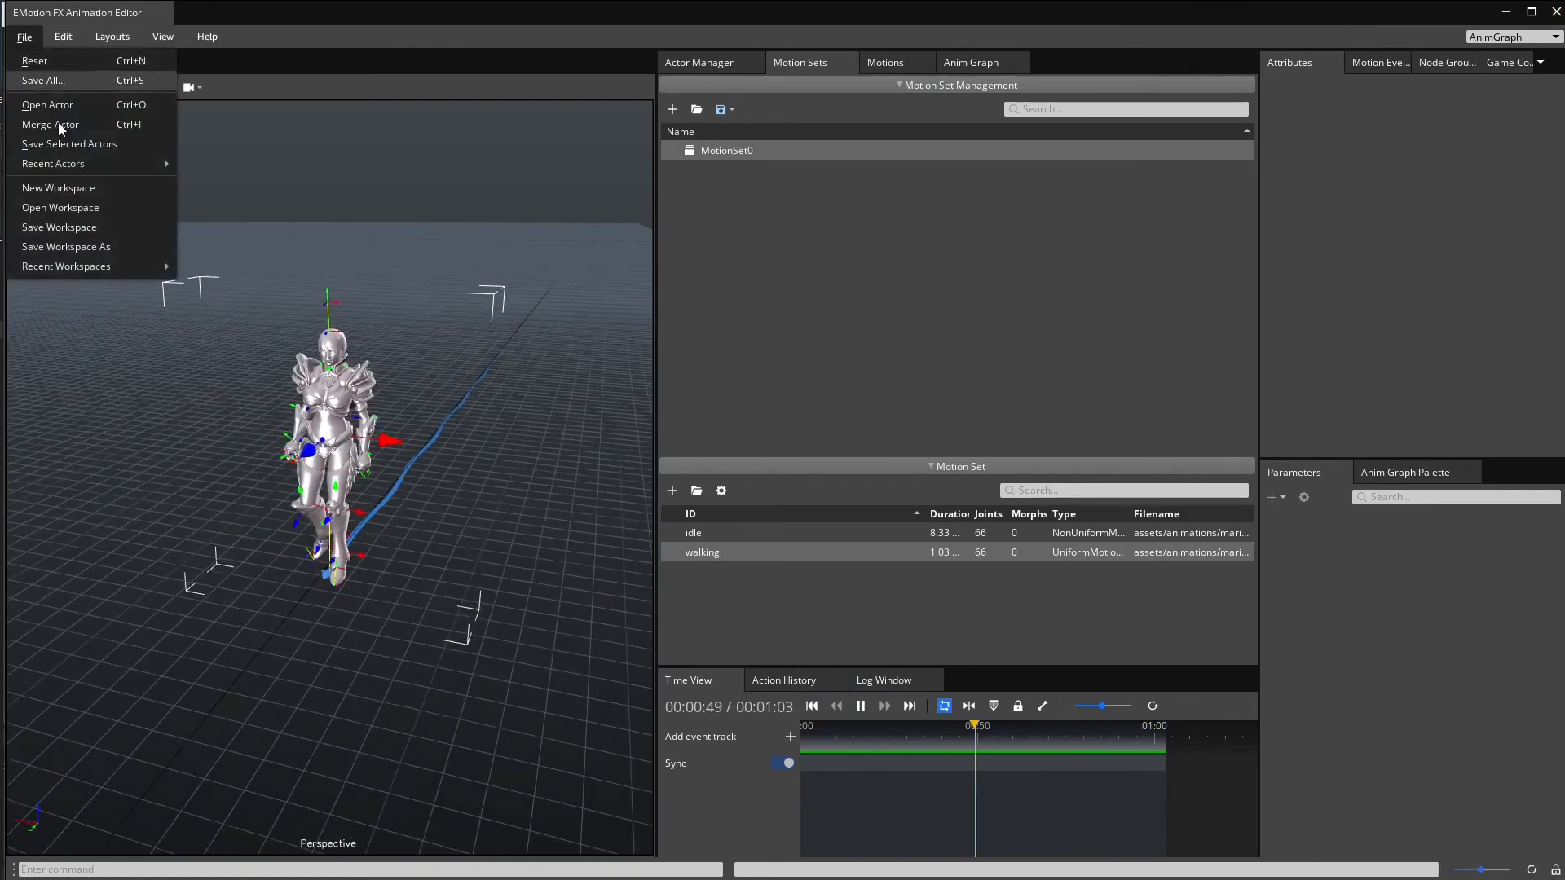
click(47, 82)
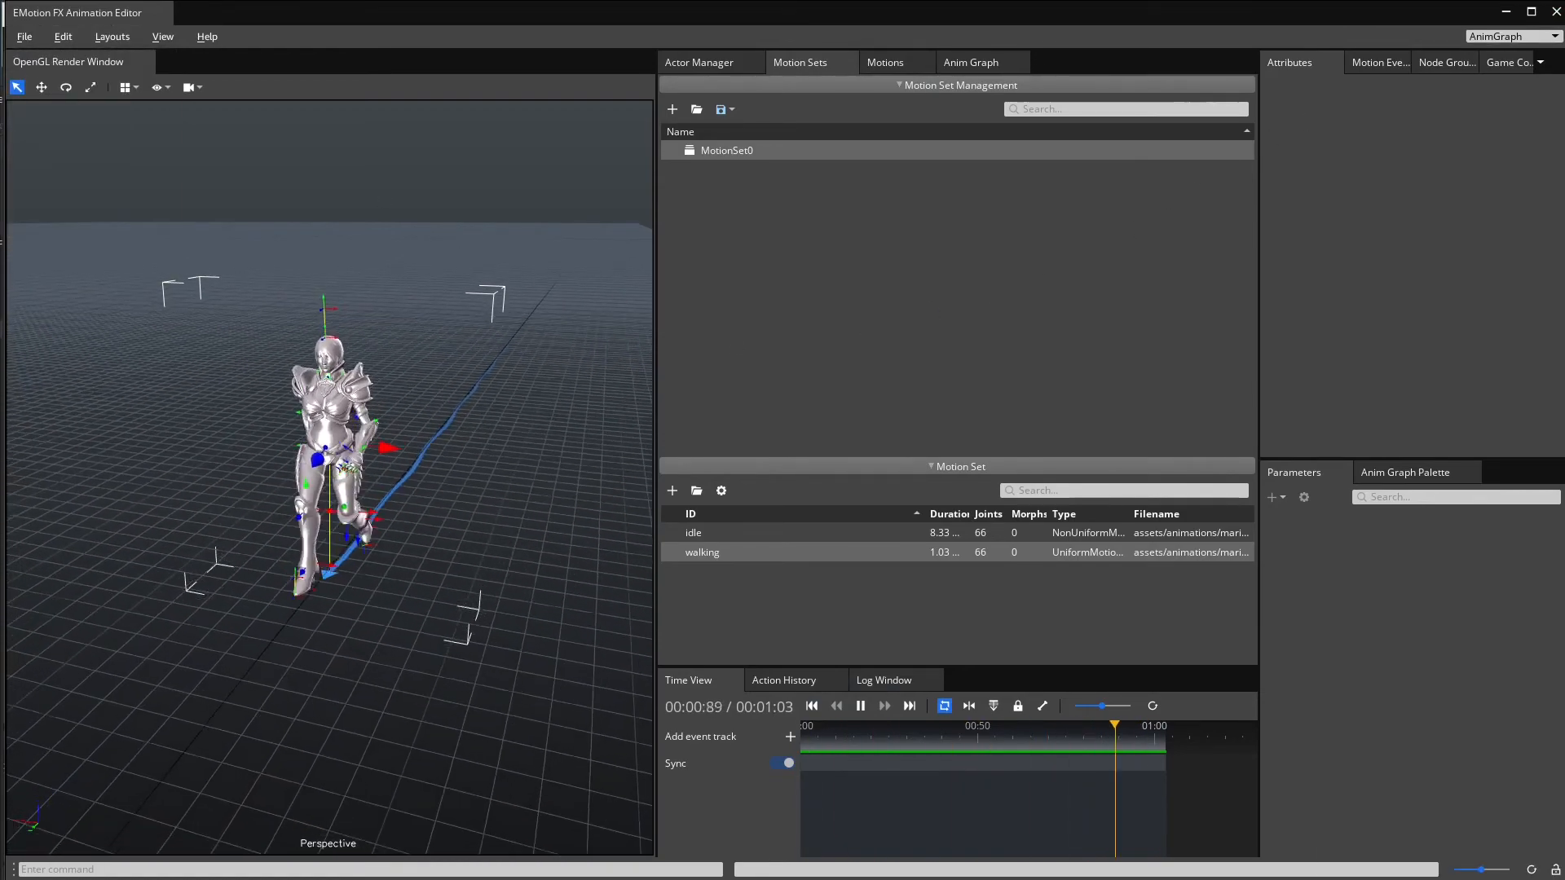
click(1556, 12)
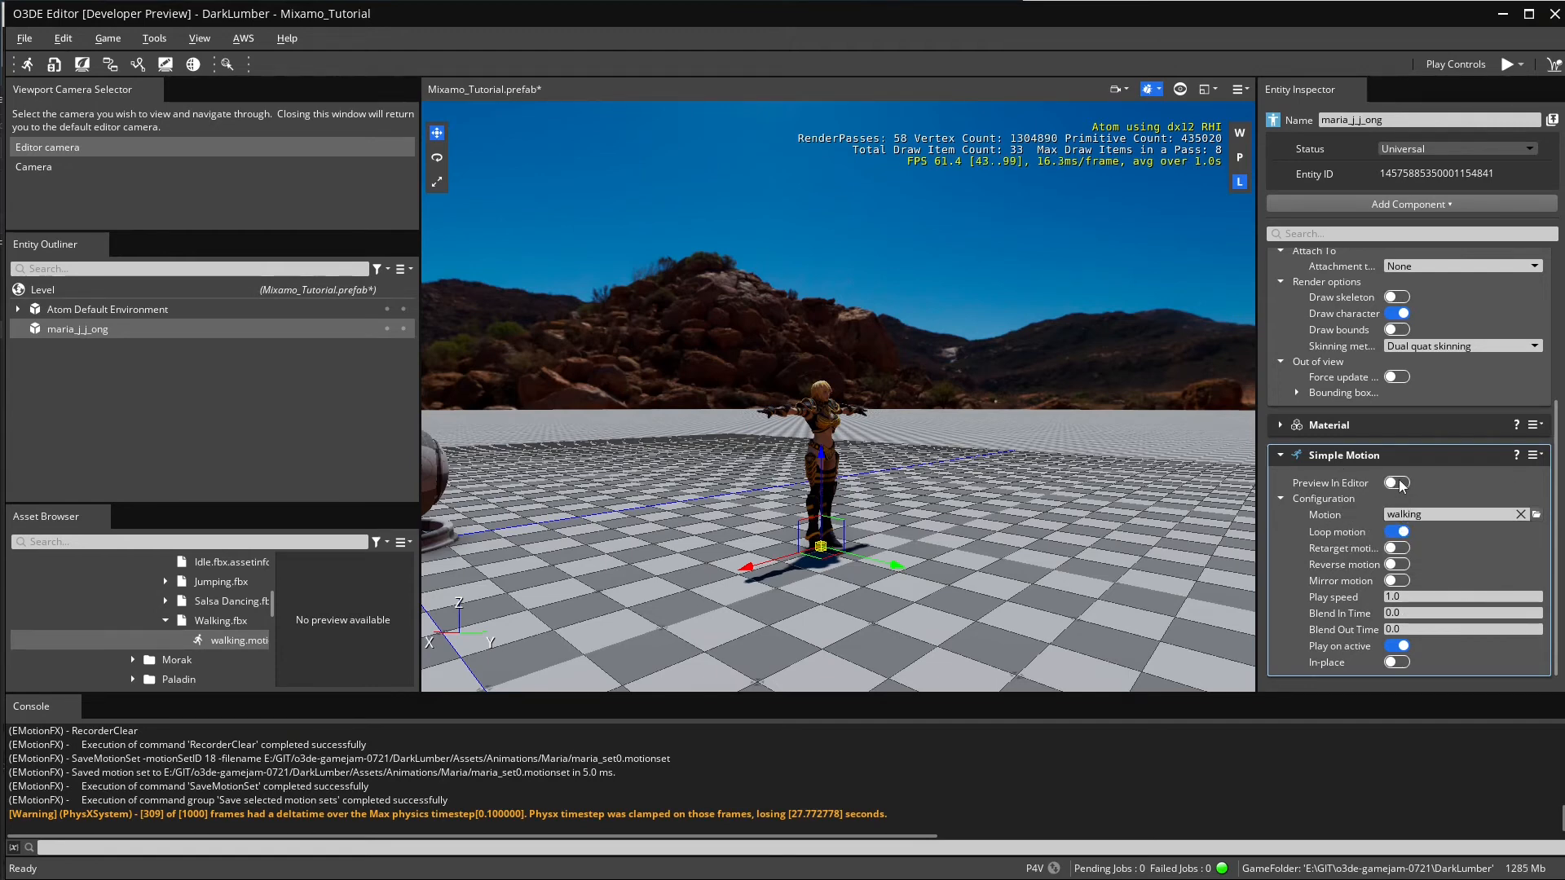
Turn on Preview In Editor for maria_j_j_ong's Simple Motion with the walking motion, and test the level in game mode before exiting it.
click(1399, 483)
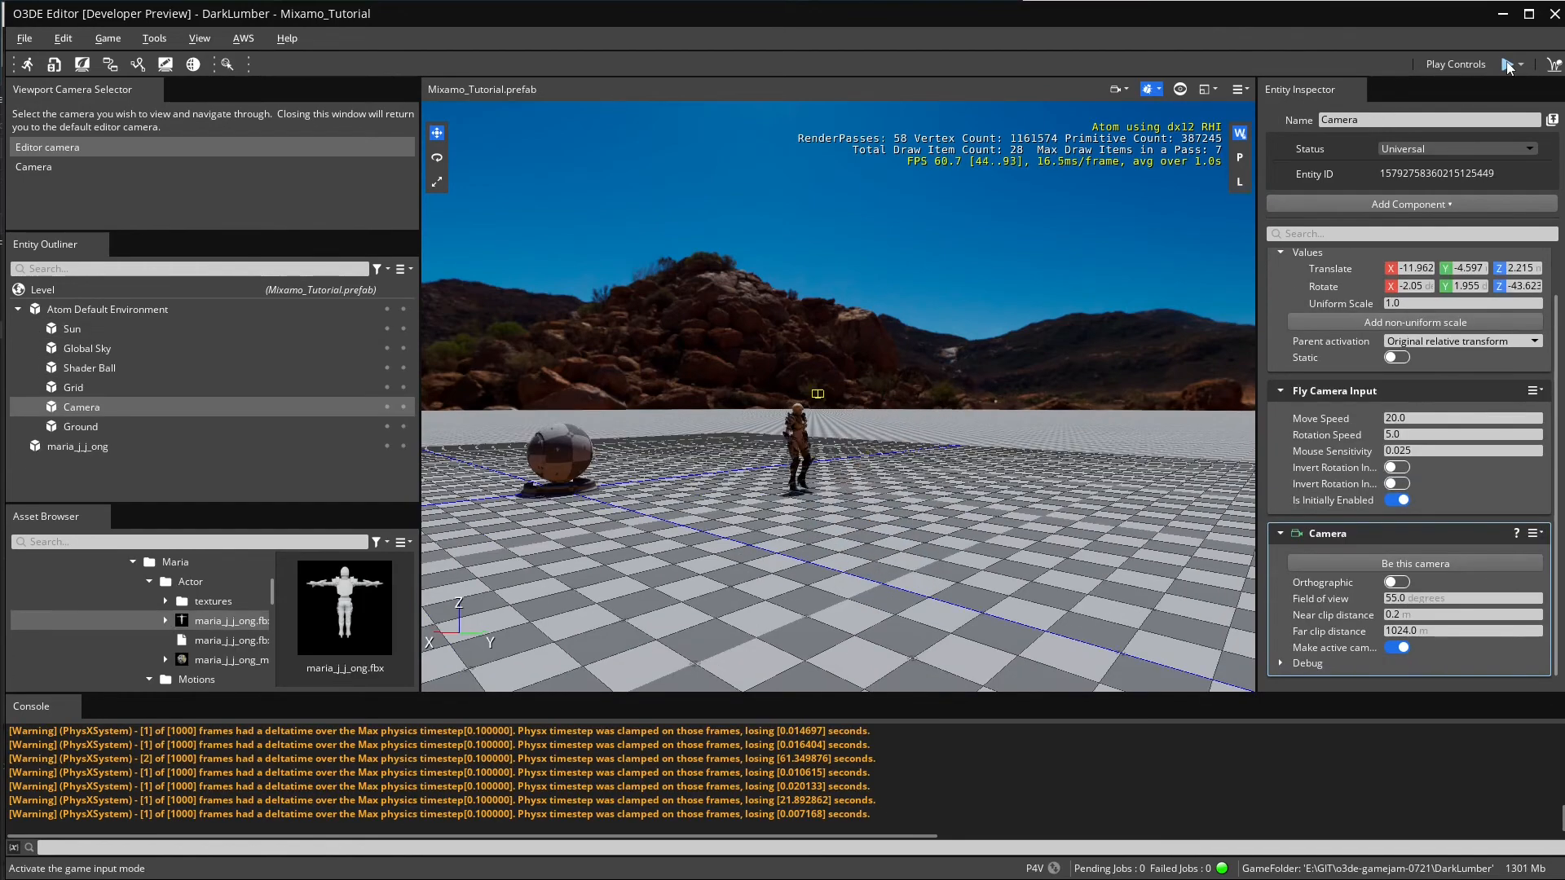
click(1508, 65)
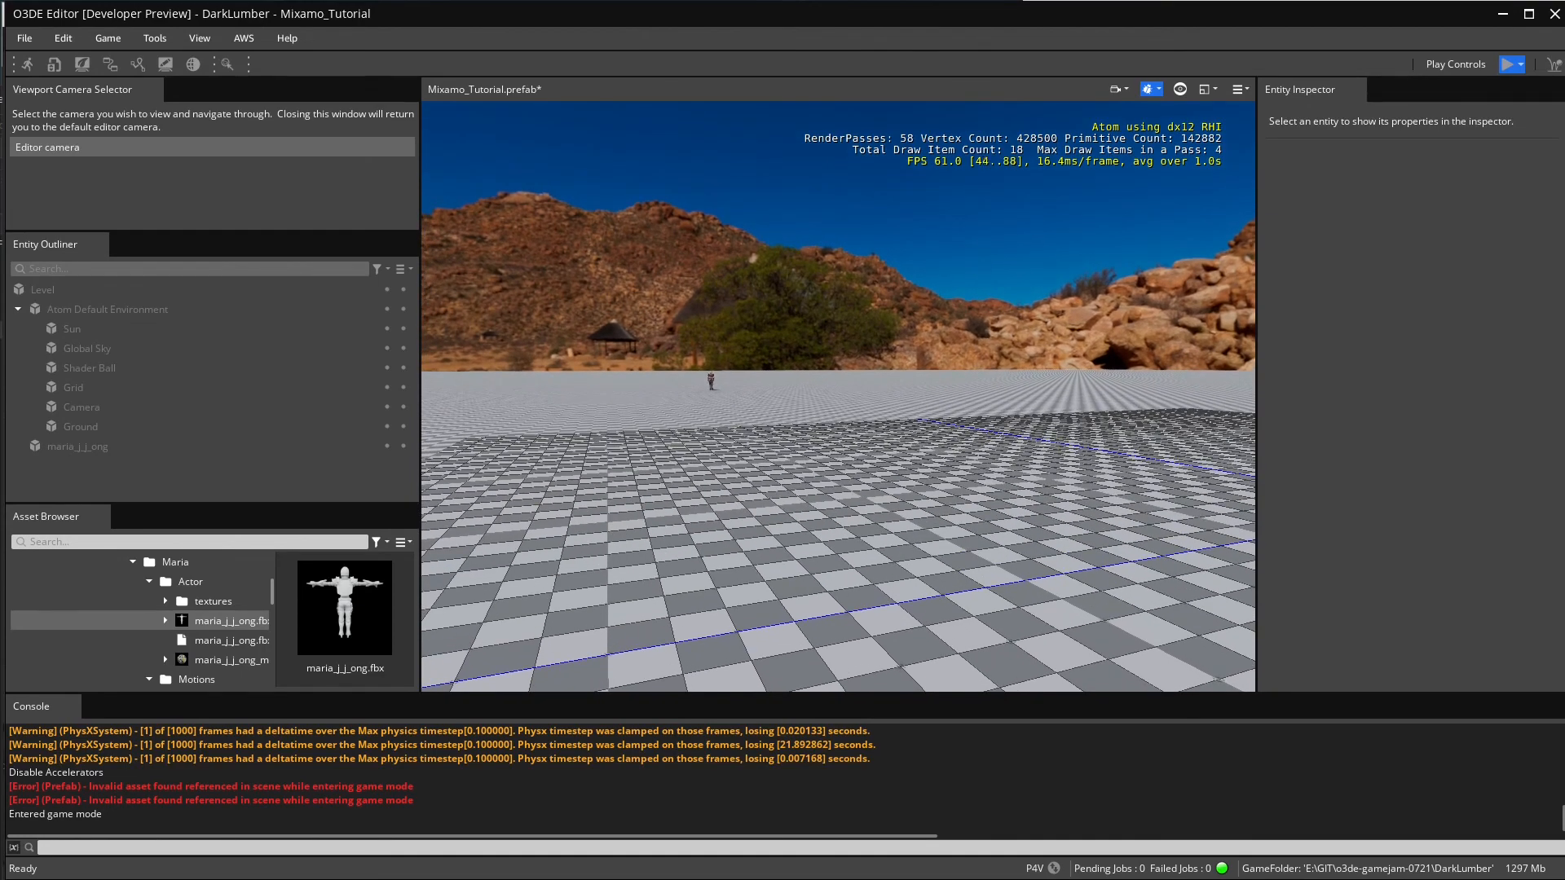
key(Escape)
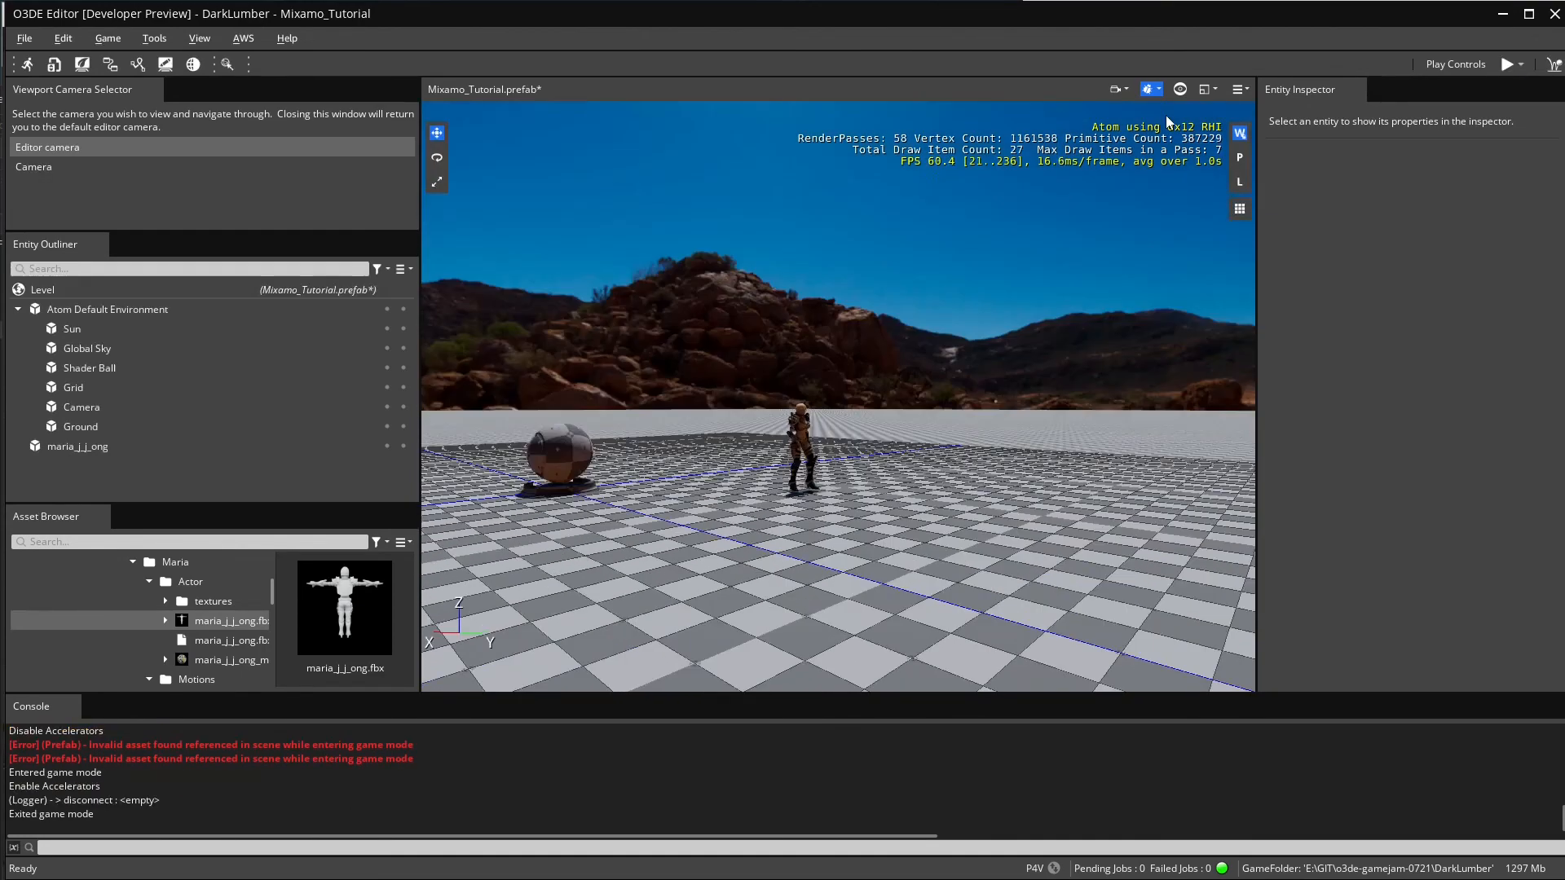